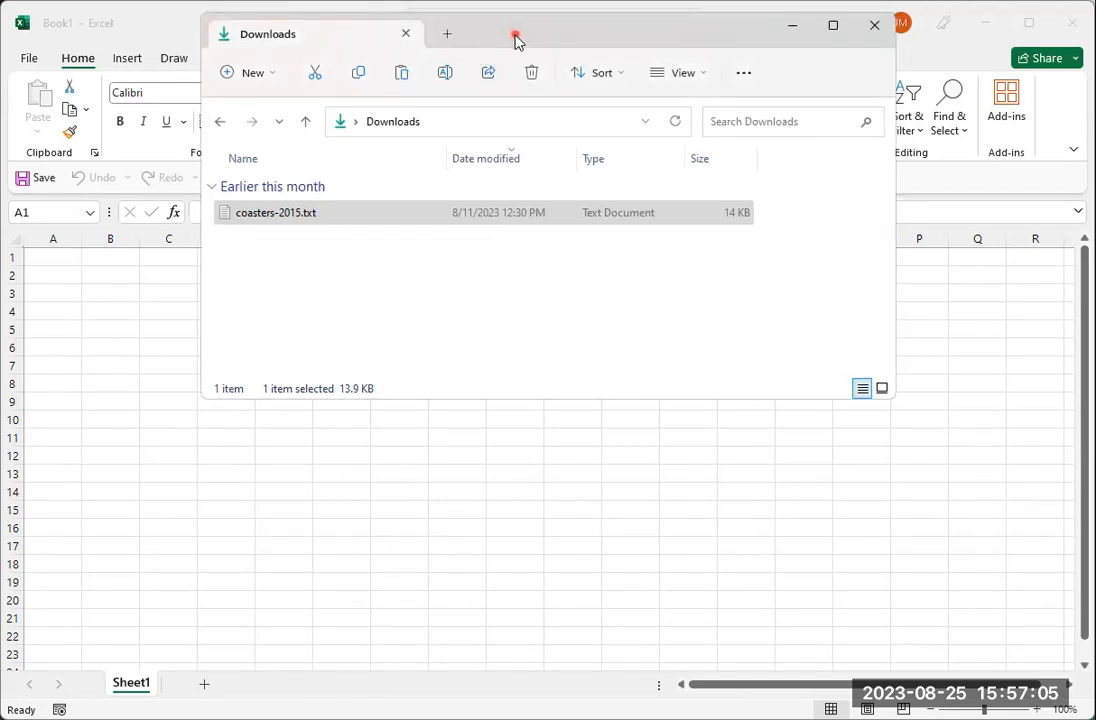
pyautogui.moveTo(516, 41); pyautogui.dragTo(563, 73)
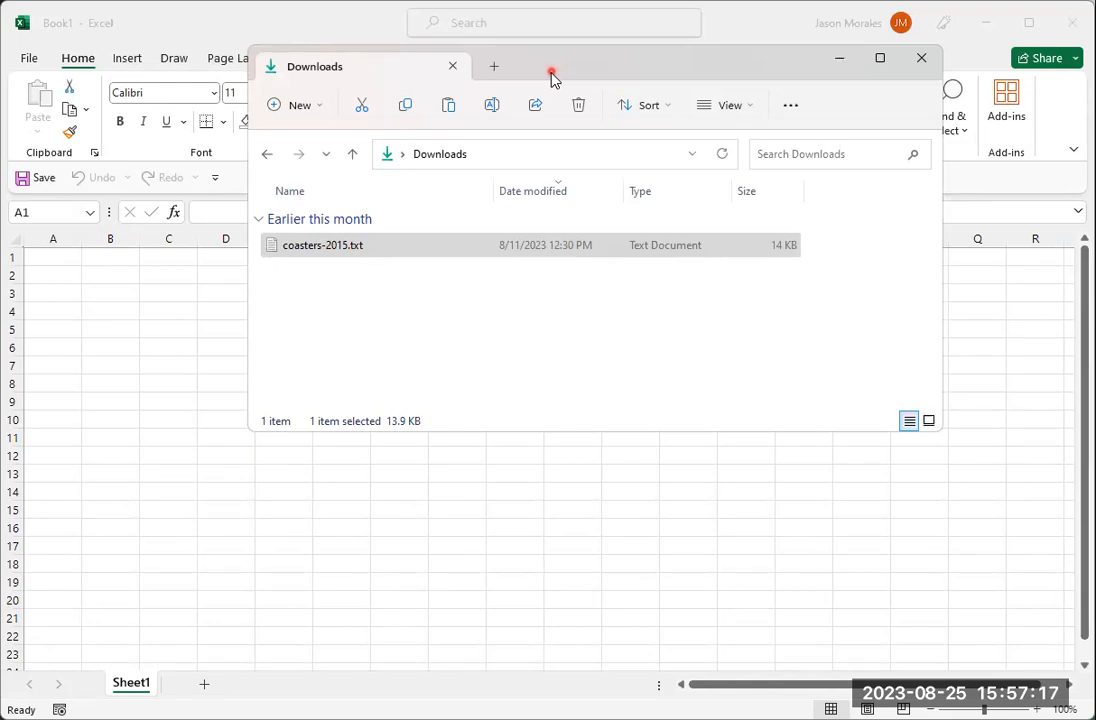
pyautogui.moveTo(313, 77); pyautogui.dragTo(244, 69)
pyautogui.click(222, 238)
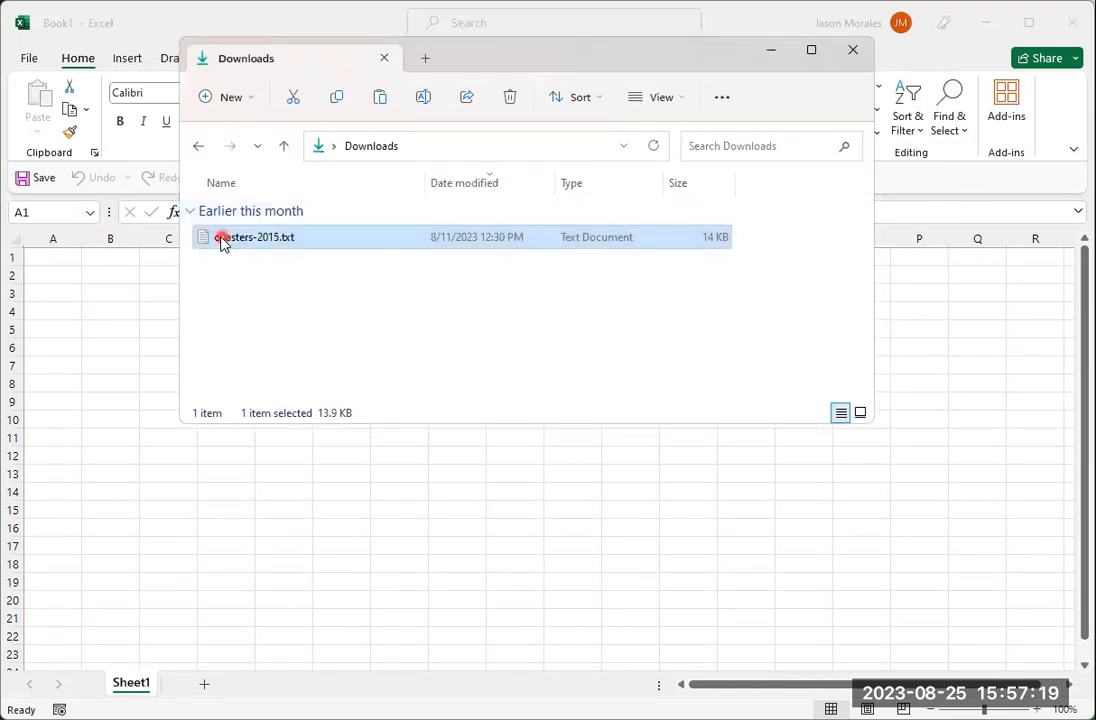
pyautogui.doubleClick(282, 247)
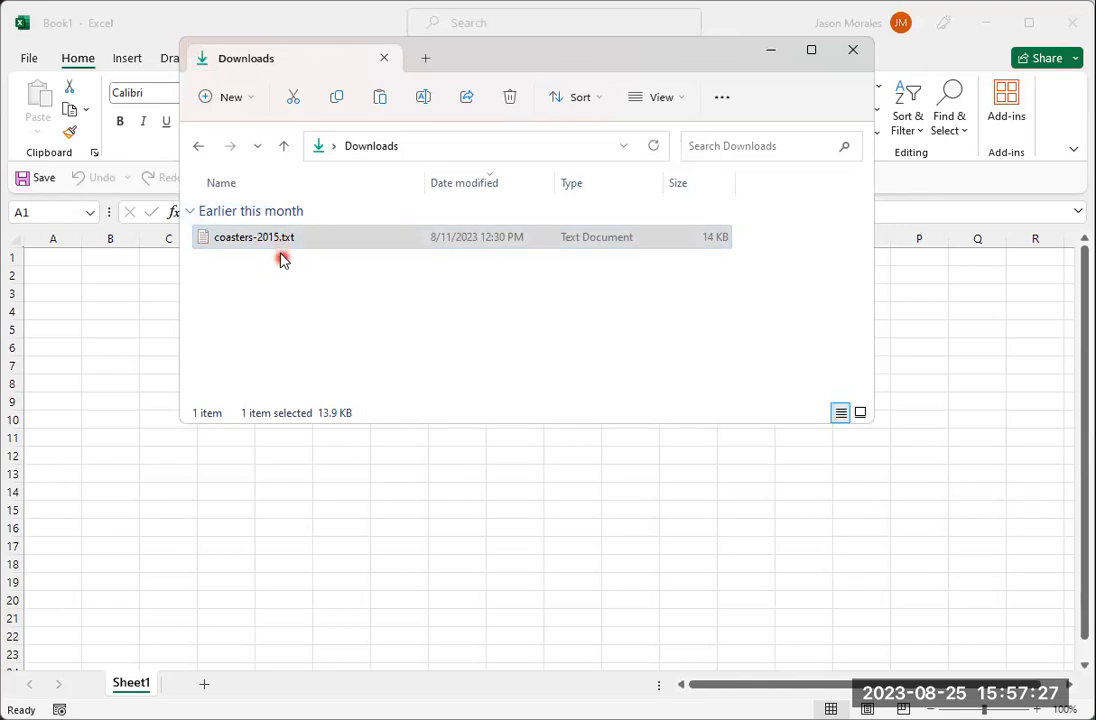
pyautogui.click(285, 252)
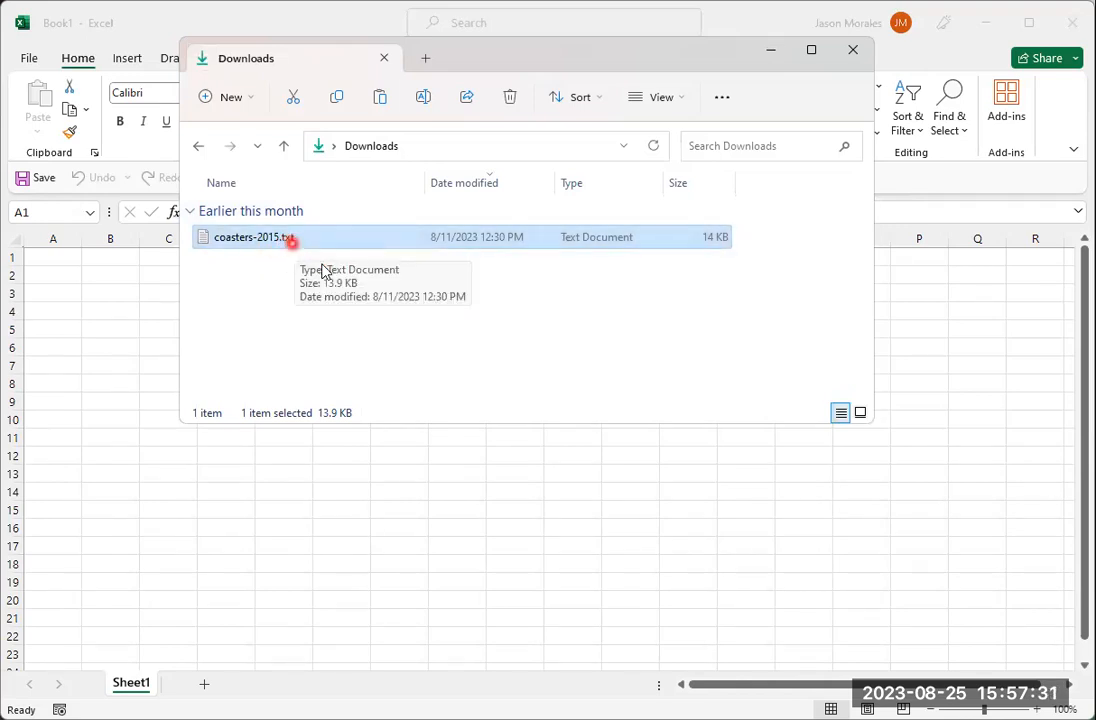
pyautogui.click(504, 55)
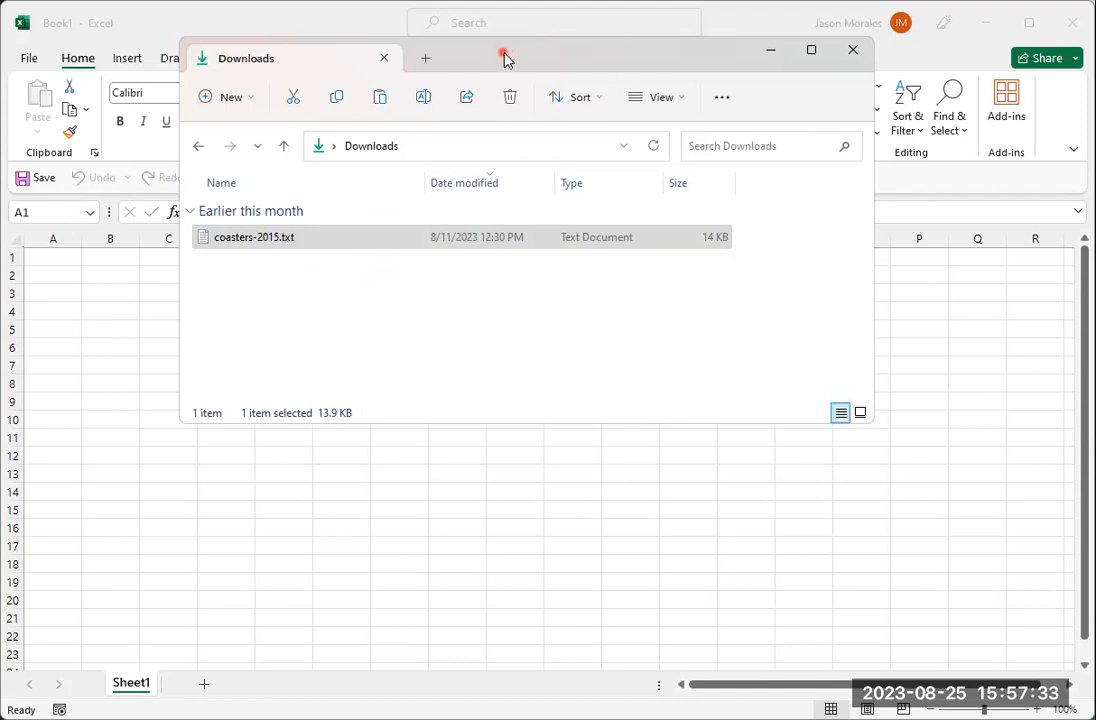
pyautogui.moveTo(503, 53); pyautogui.dragTo(543, 56)
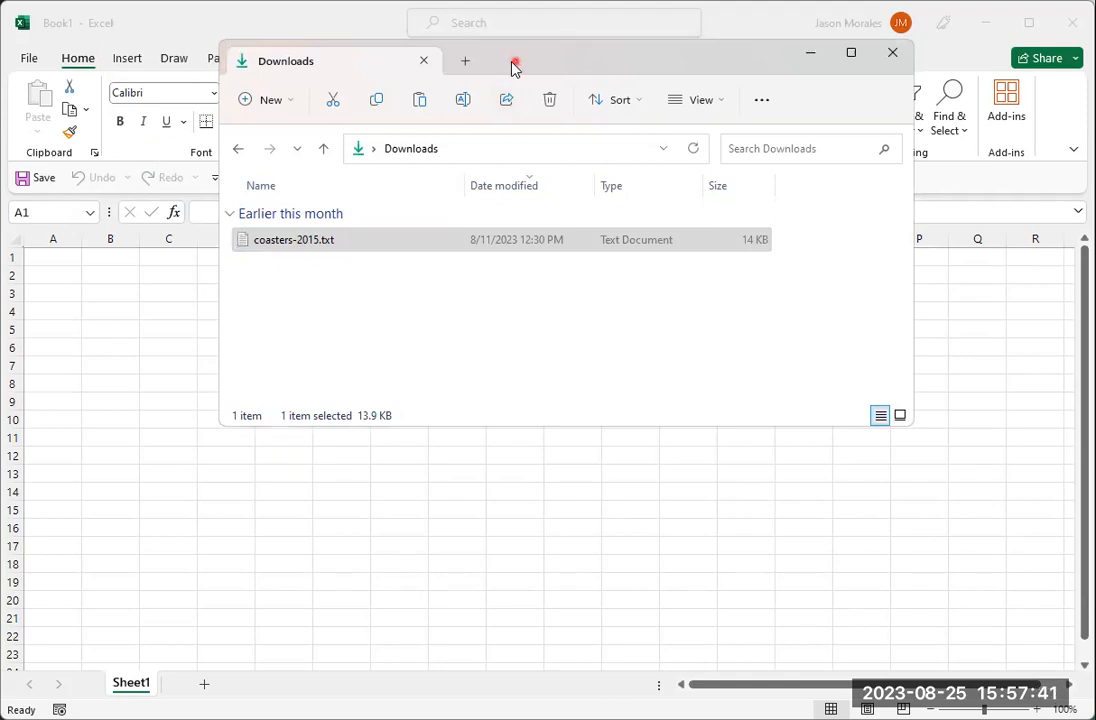
pyautogui.moveTo(515, 61); pyautogui.dragTo(500, 41)
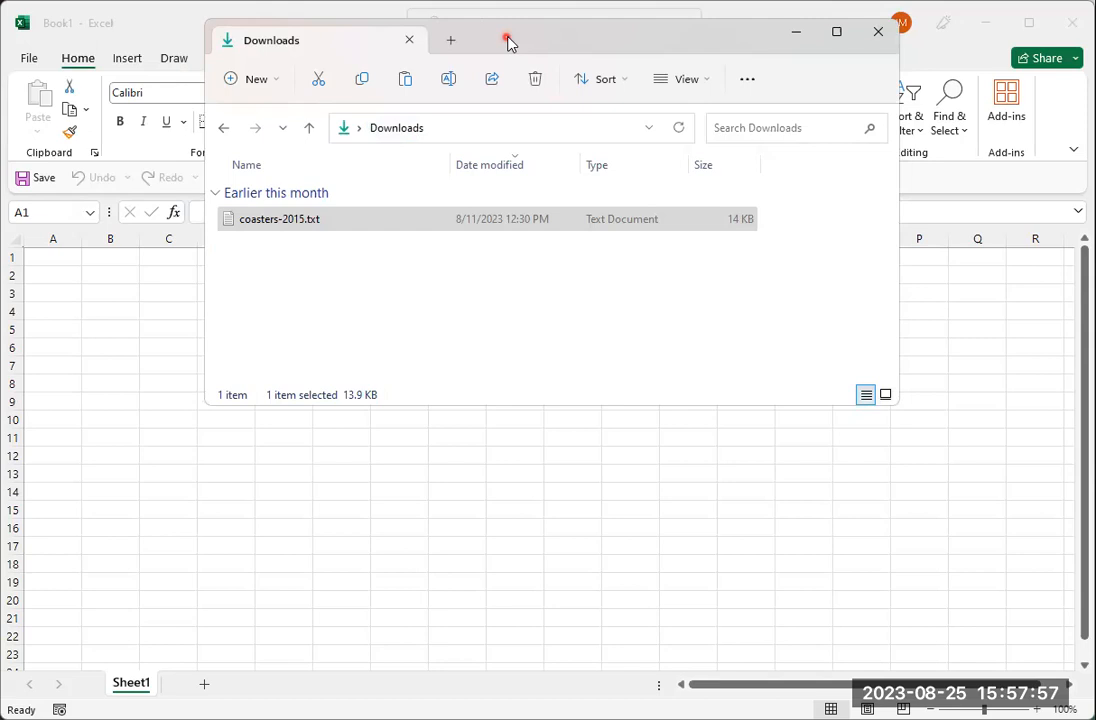
pyautogui.moveTo(497, 34); pyautogui.dragTo(579, 69)
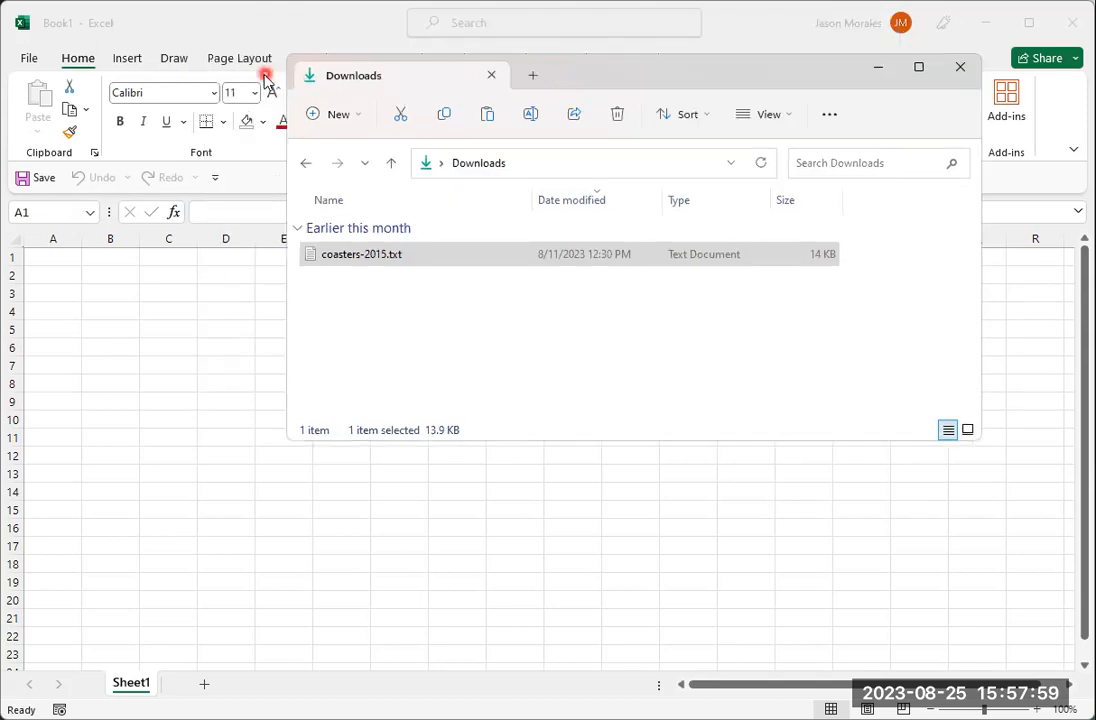
# - Switch to Excel and browse to the Downloads folder for a file to open
pyautogui.click(195, 28)
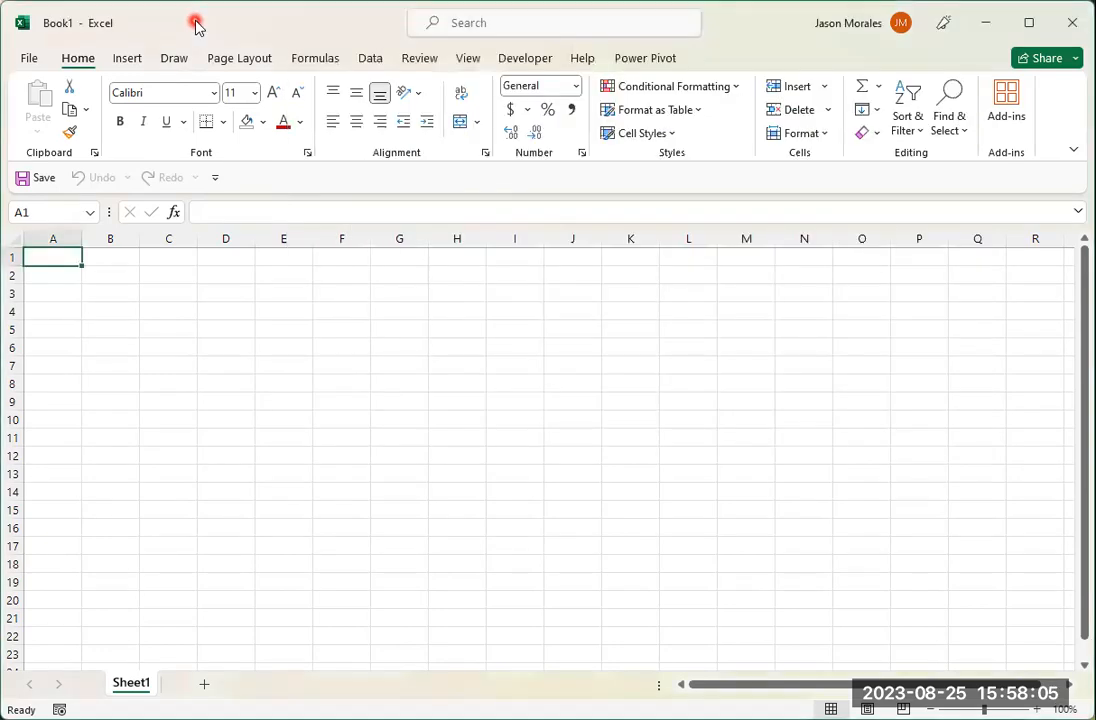
pyautogui.click(30, 59)
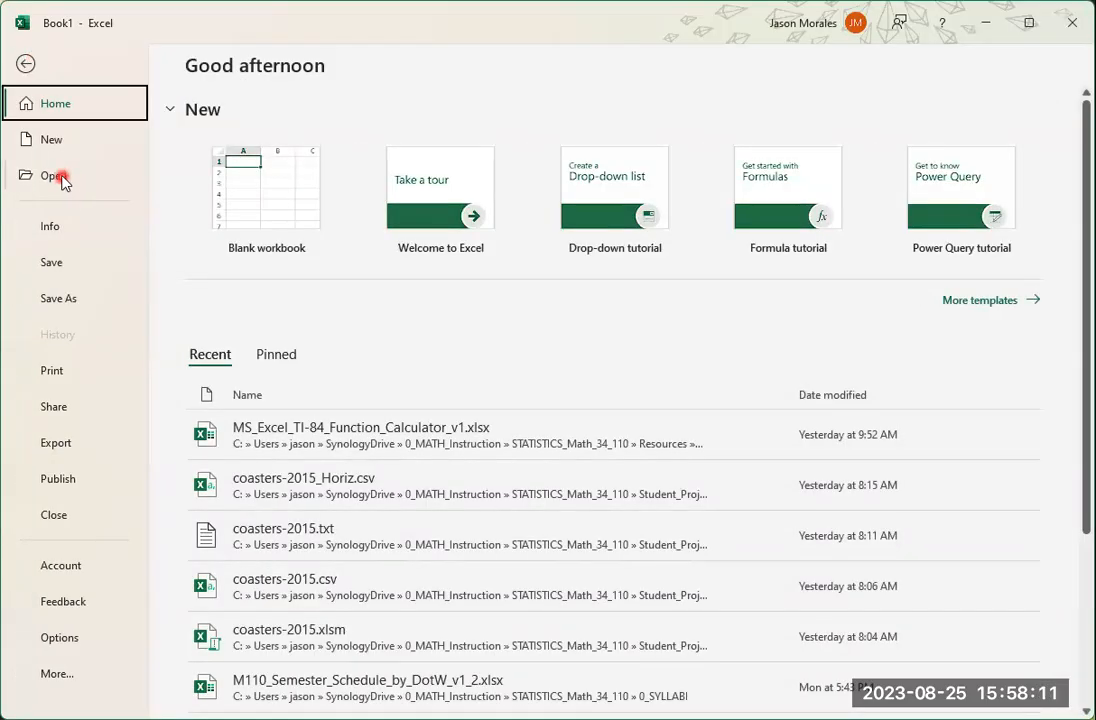
pyautogui.click(57, 176)
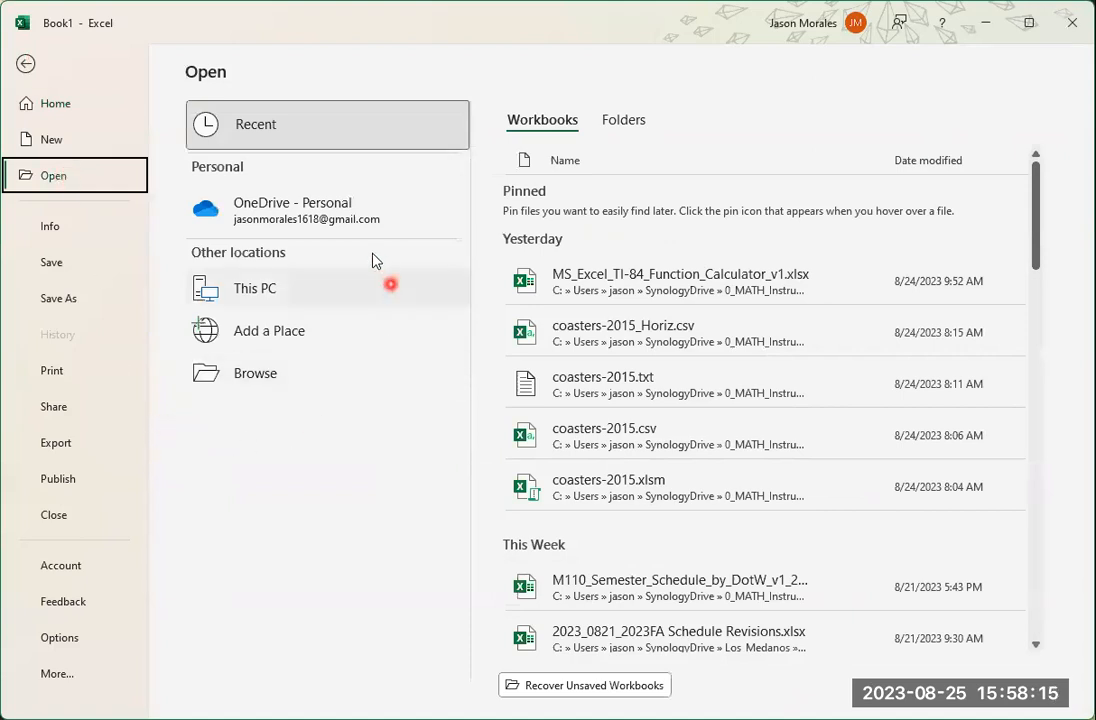
pyautogui.click(292, 378)
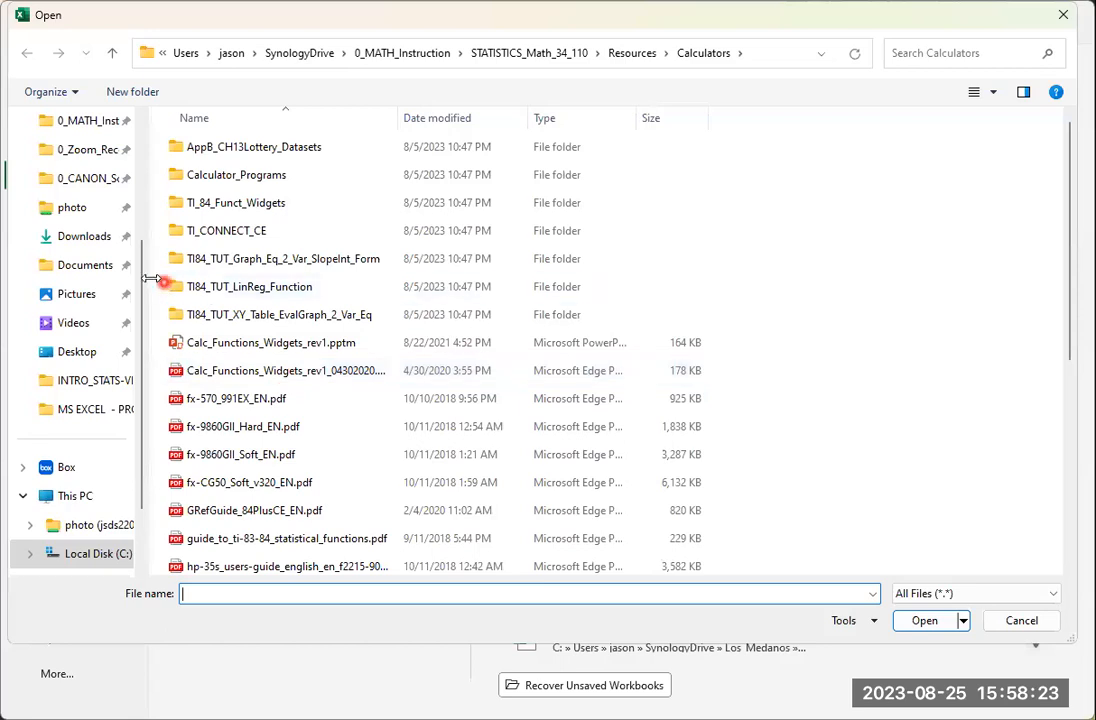
pyautogui.moveTo(143, 286); pyautogui.dragTo(148, 248)
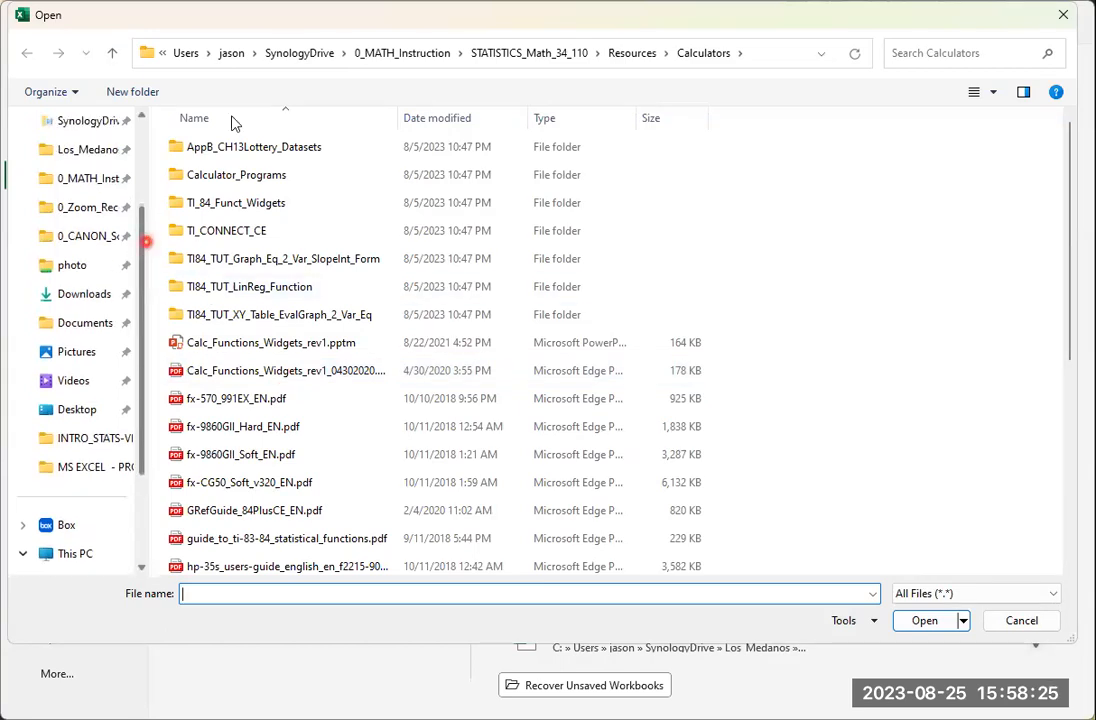
pyautogui.click(82, 298)
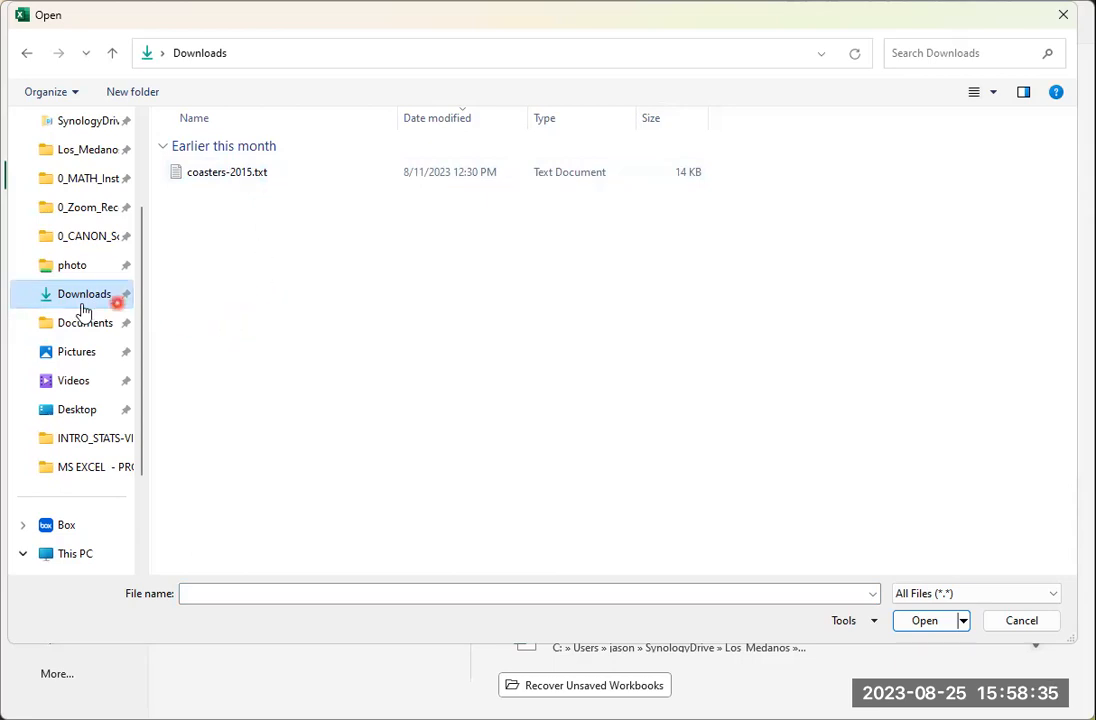
pyautogui.scroll(-2, 84, 310)
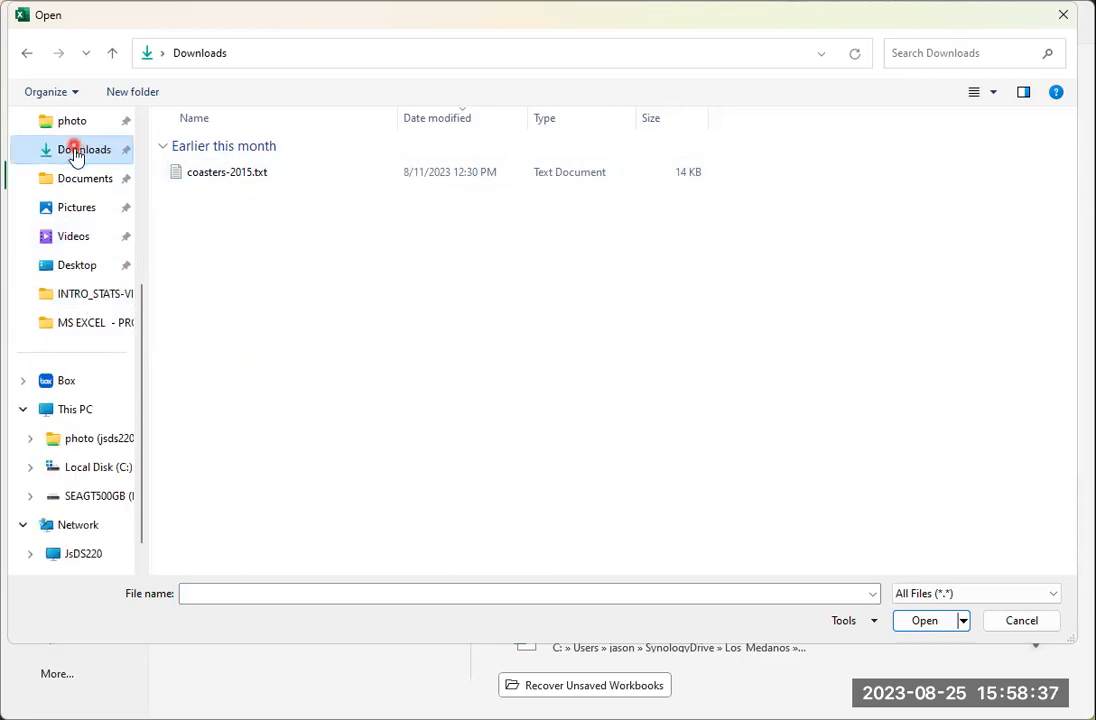
# - Open the text file coasters-2015.txt from the Downloads folder
pyautogui.click(237, 177)
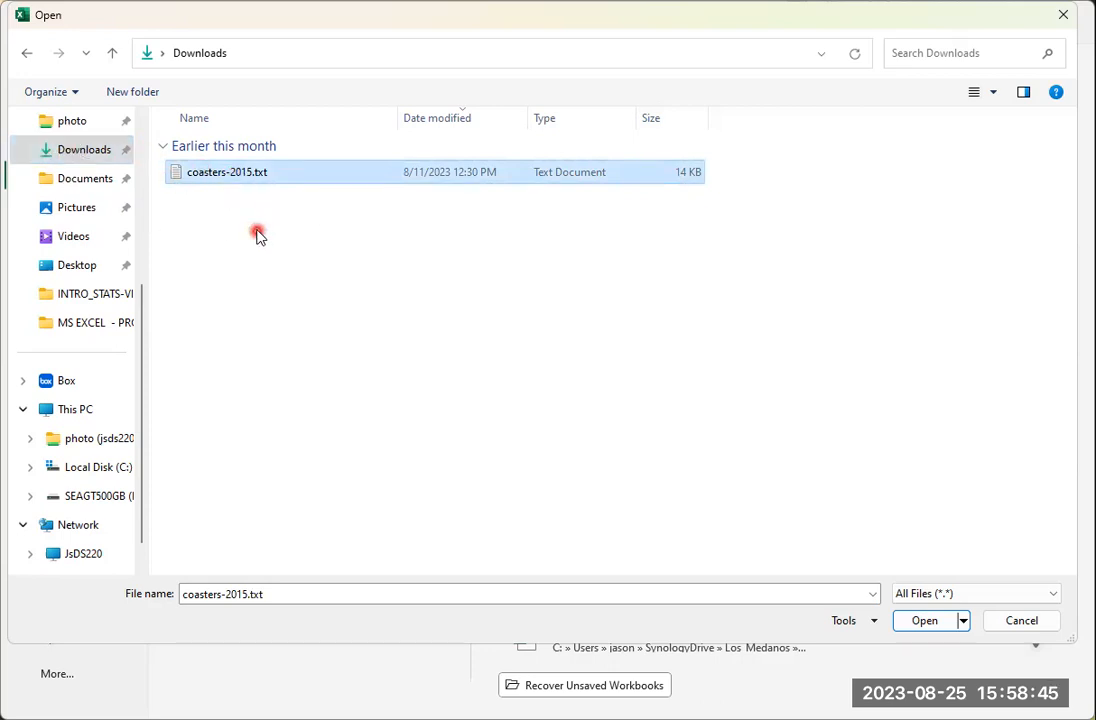
pyautogui.click(247, 180)
pyautogui.click(257, 191)
pyautogui.click(237, 177)
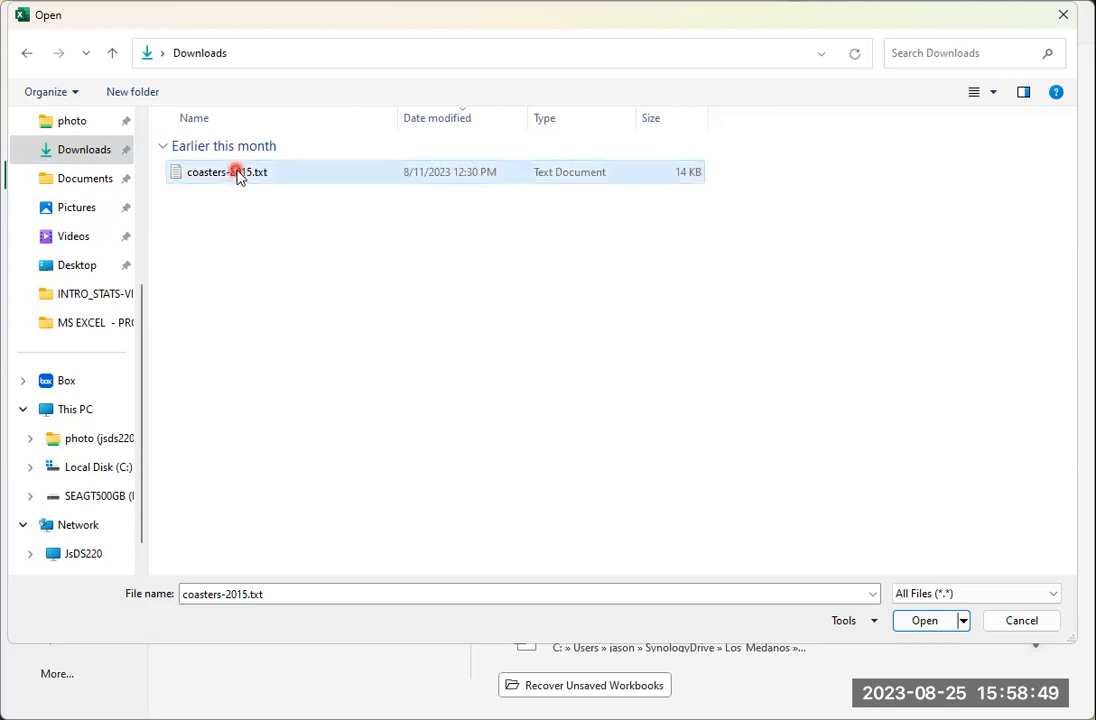
pyautogui.click(924, 622)
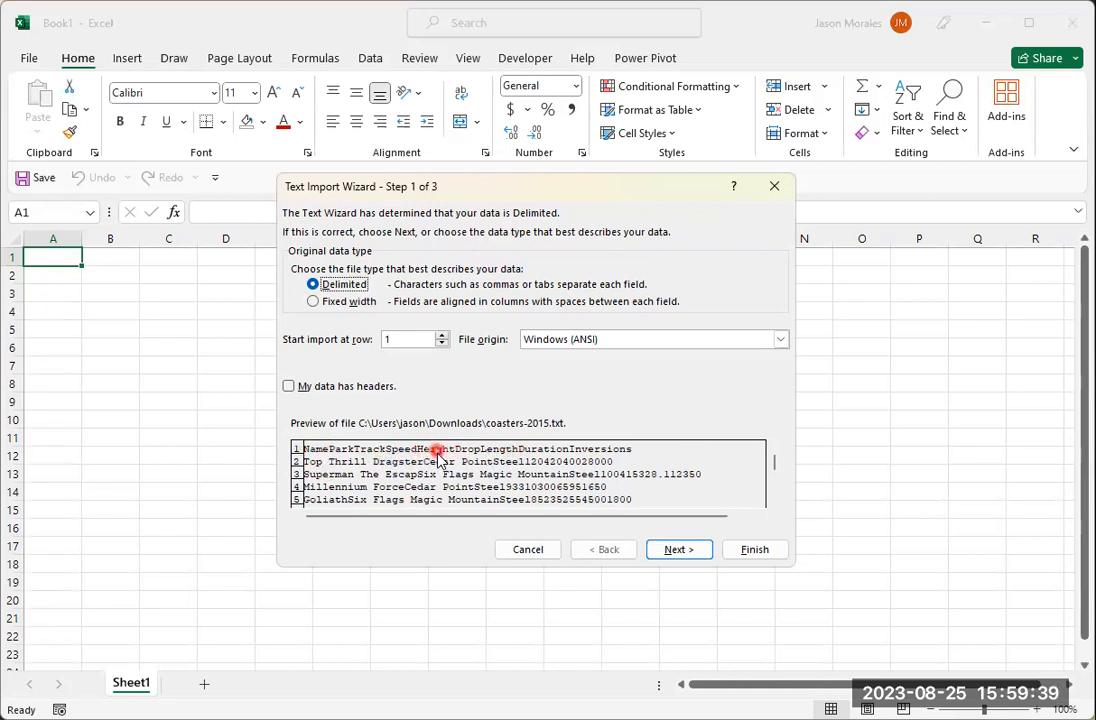
# - Mark the delimited data as having headers, continue to the delimiter settings and check all columns in the data preview
pyautogui.click(289, 386)
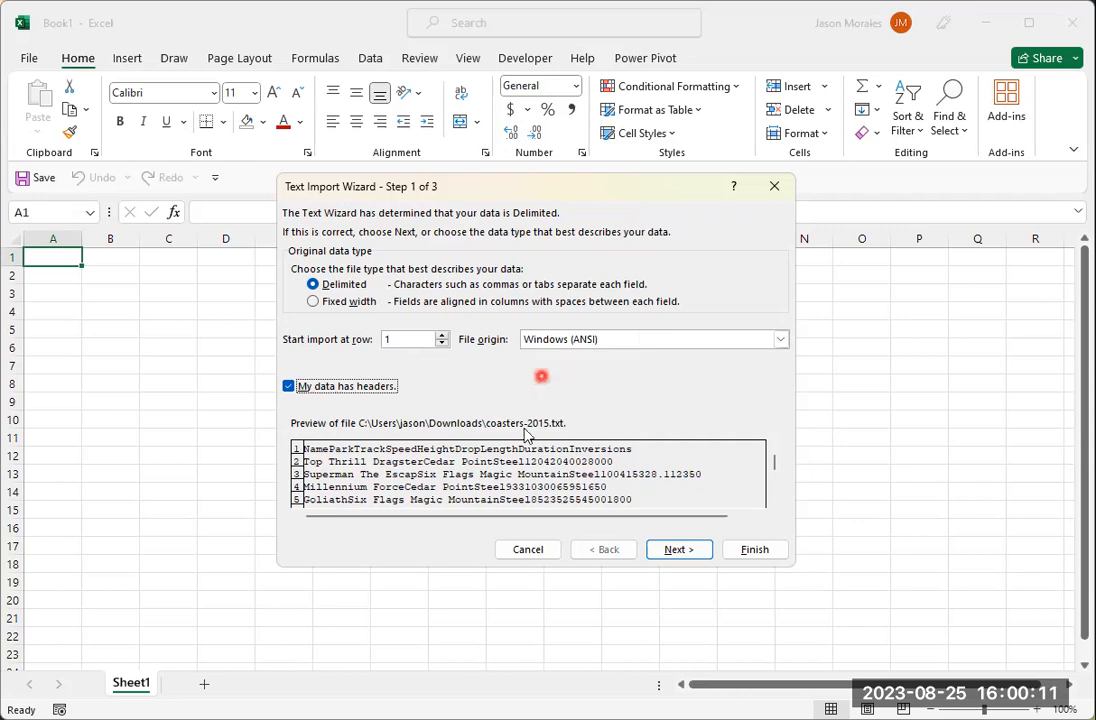
pyautogui.click(678, 549)
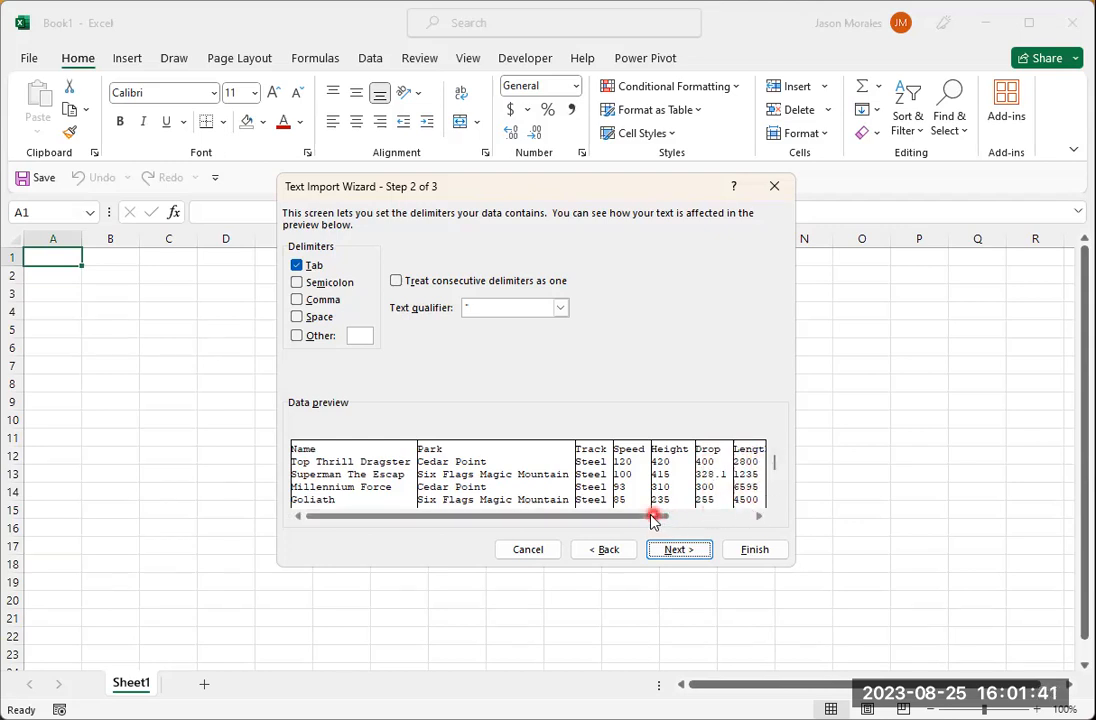
pyautogui.moveTo(655, 514); pyautogui.dragTo(744, 518)
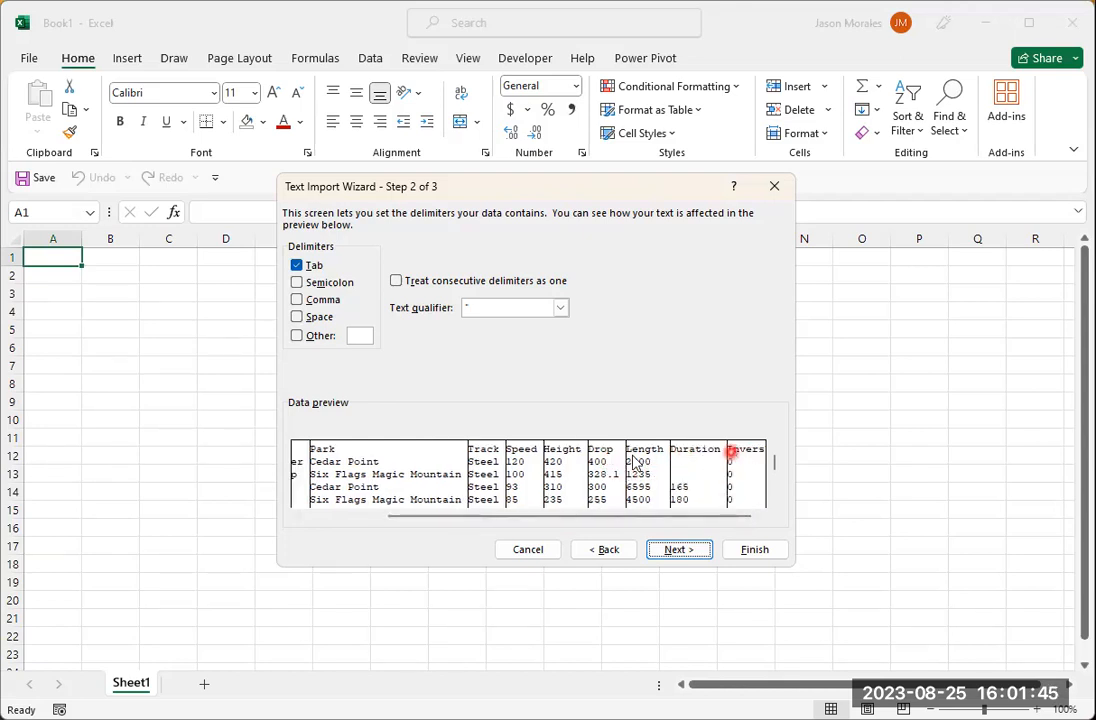
pyautogui.moveTo(708, 518); pyautogui.dragTo(537, 521)
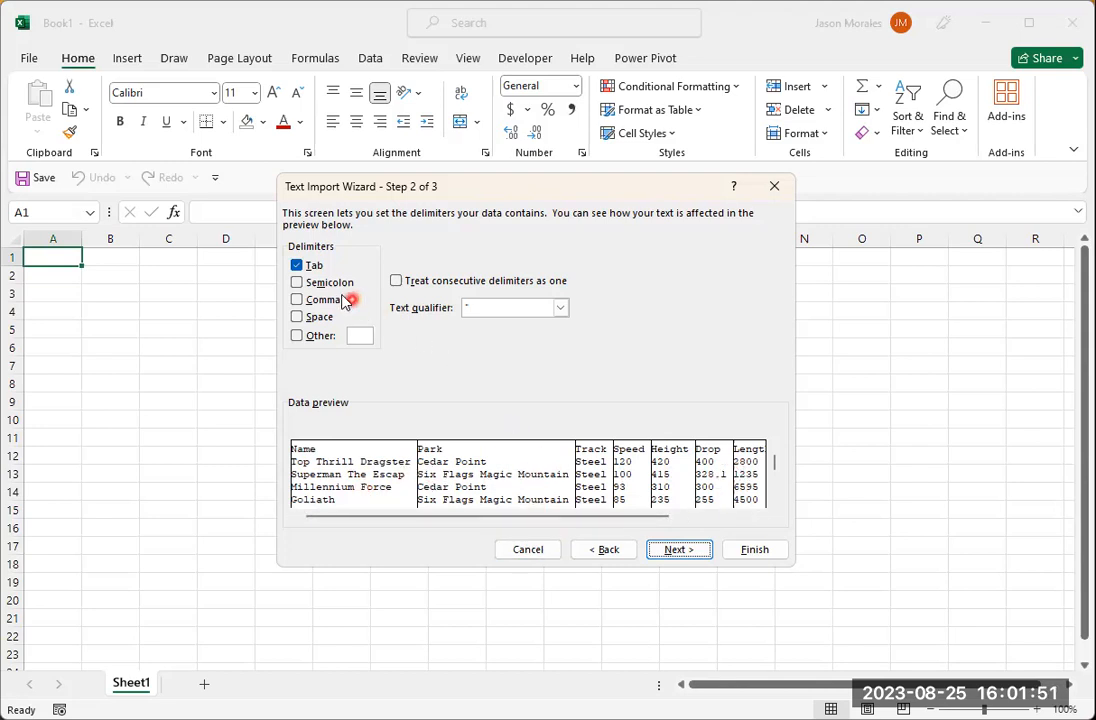
# - Try the semicolon delimiter instead of Tab, and try the comma delimiter on its own
pyautogui.click(297, 284)
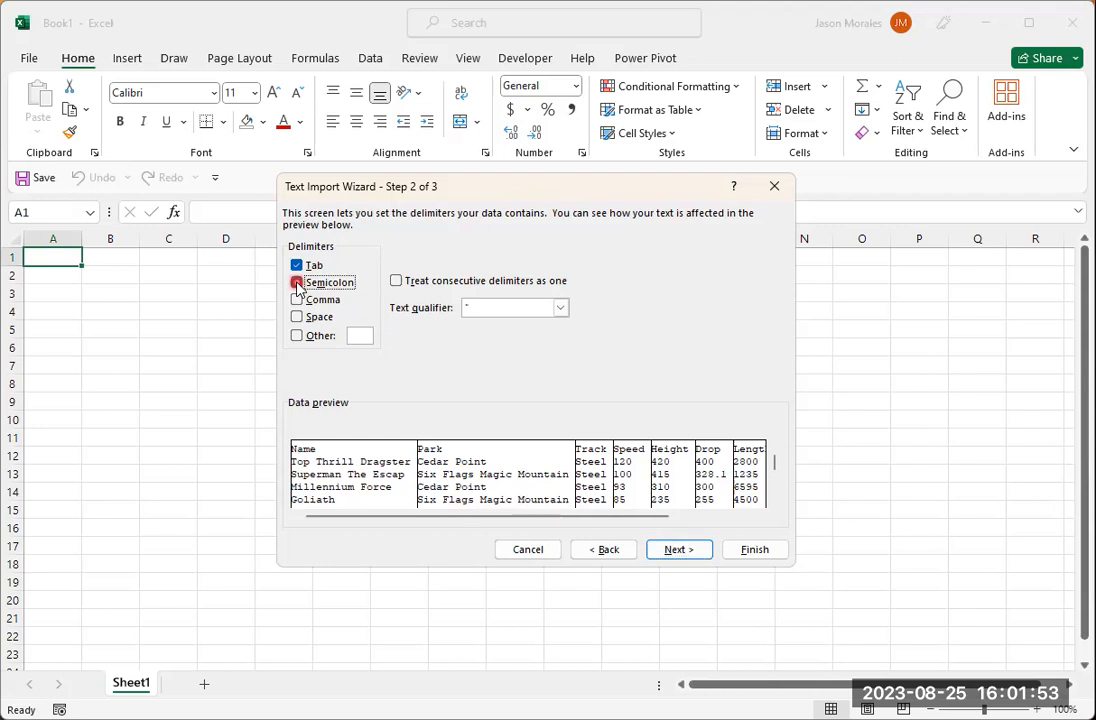
pyautogui.click(297, 266)
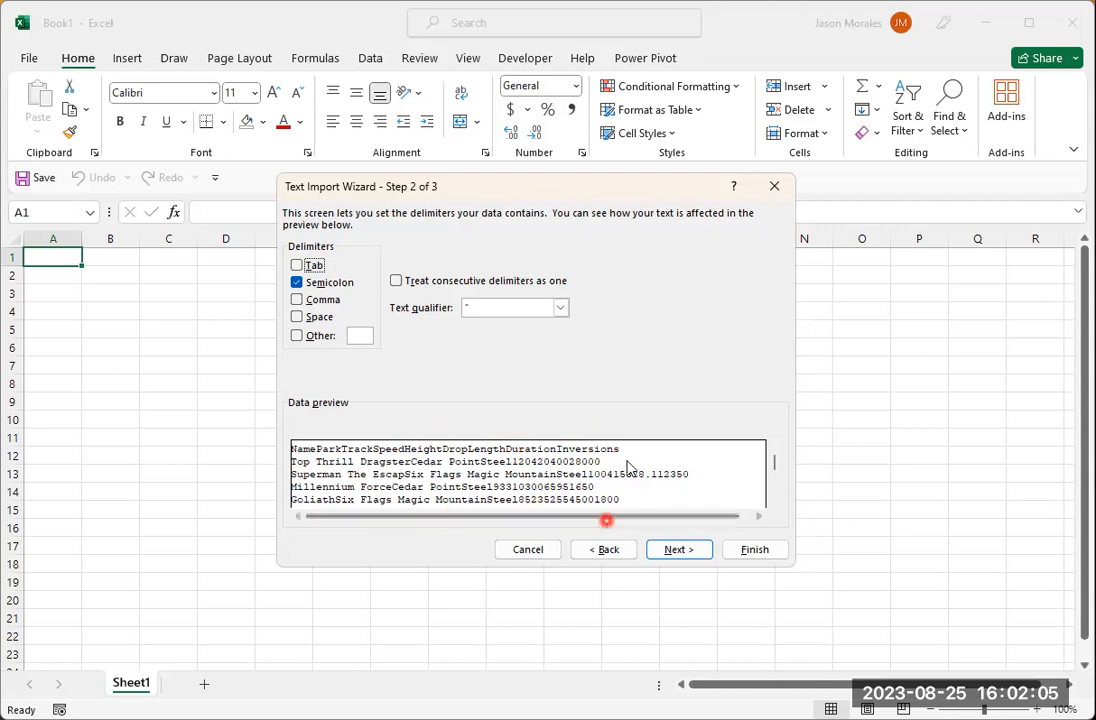
pyautogui.click(307, 283)
pyautogui.click(297, 303)
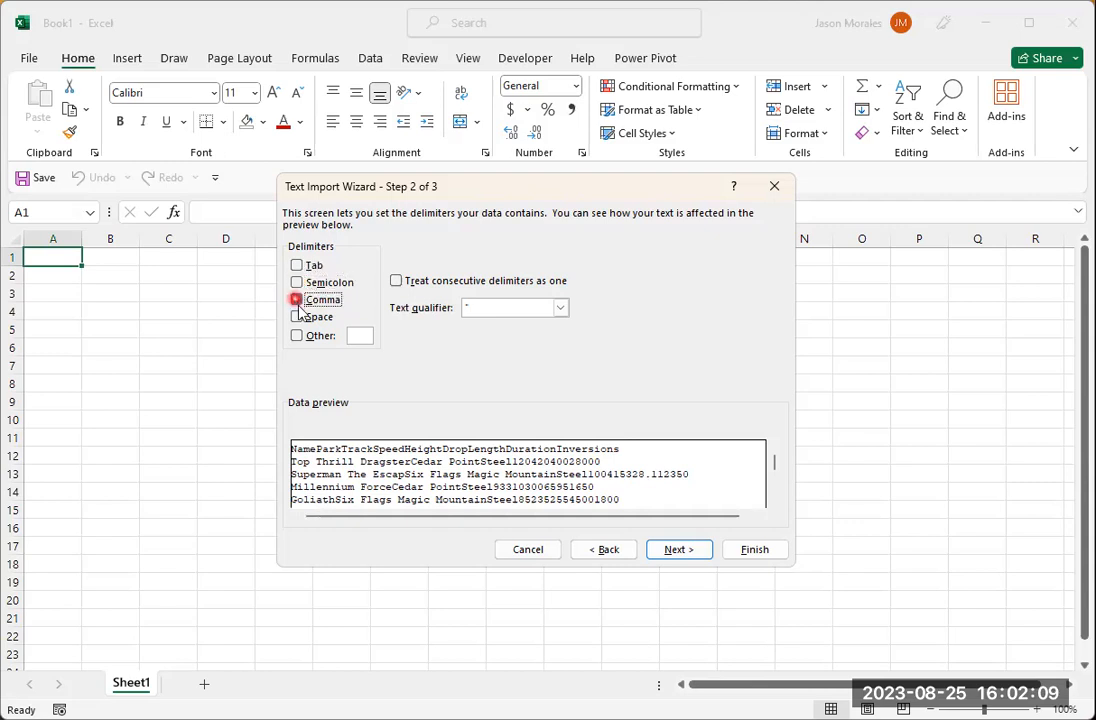
pyautogui.click(296, 300)
# - Try the space delimiter, inspect the resulting columns across the data preview, and switch back to the Tab delimiter
pyautogui.click(296, 317)
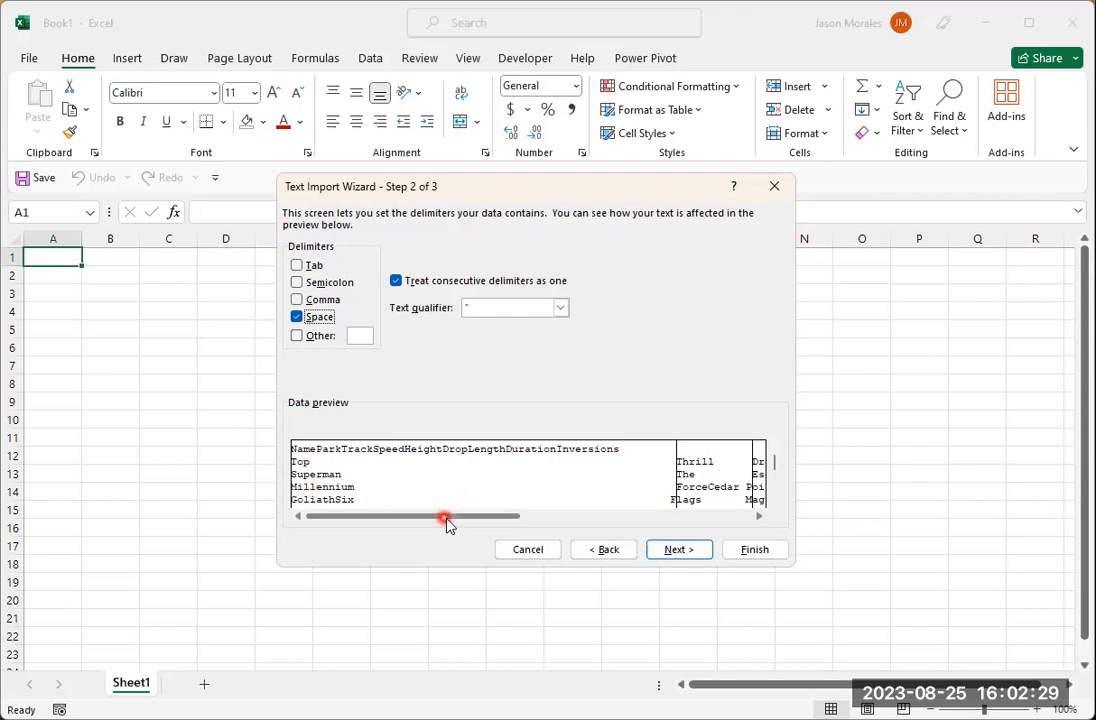
pyautogui.moveTo(446, 521); pyautogui.dragTo(514, 520)
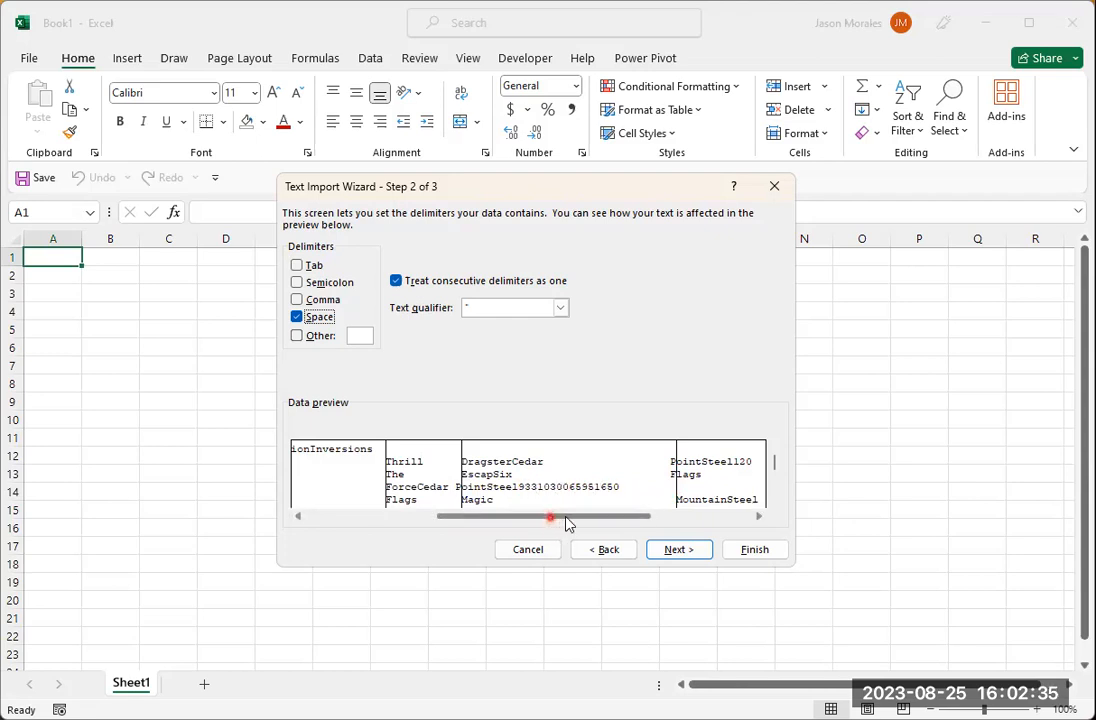
pyautogui.moveTo(566, 518); pyautogui.dragTo(660, 518)
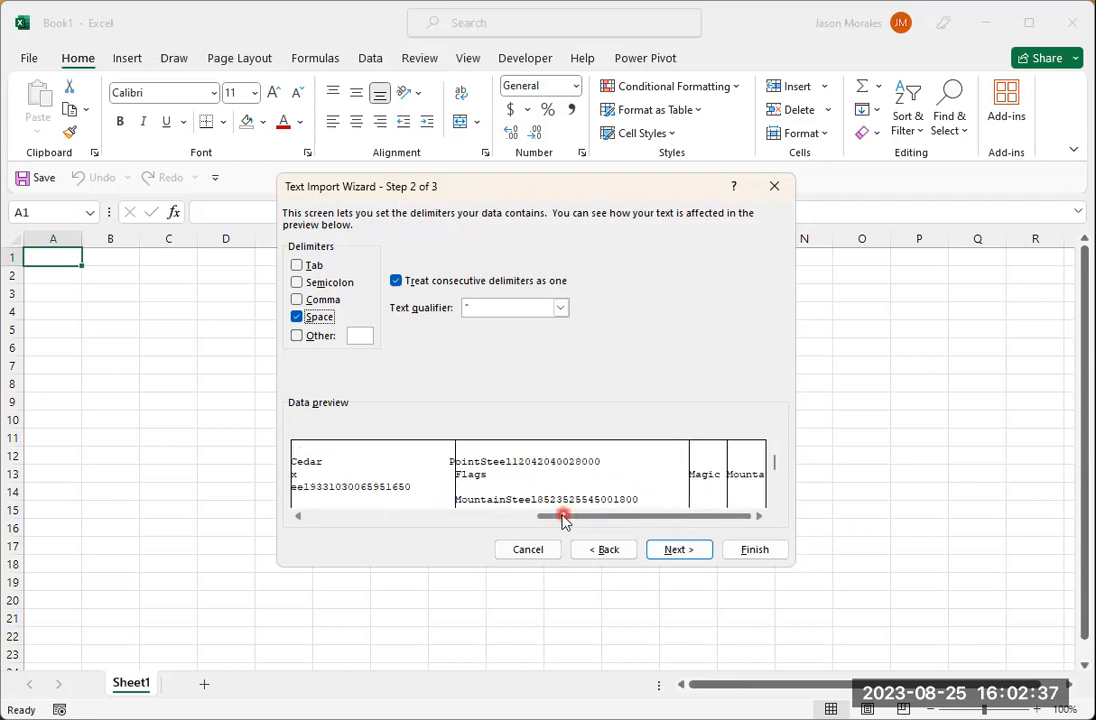
pyautogui.moveTo(597, 524); pyautogui.dragTo(355, 516)
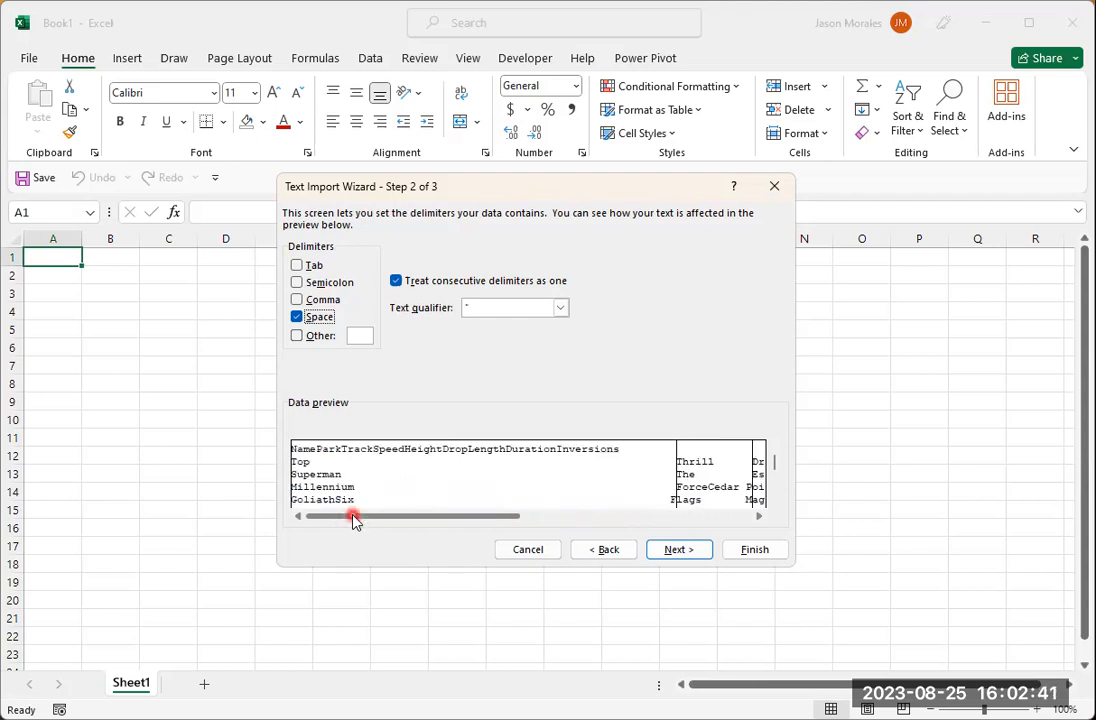
pyautogui.click(296, 317)
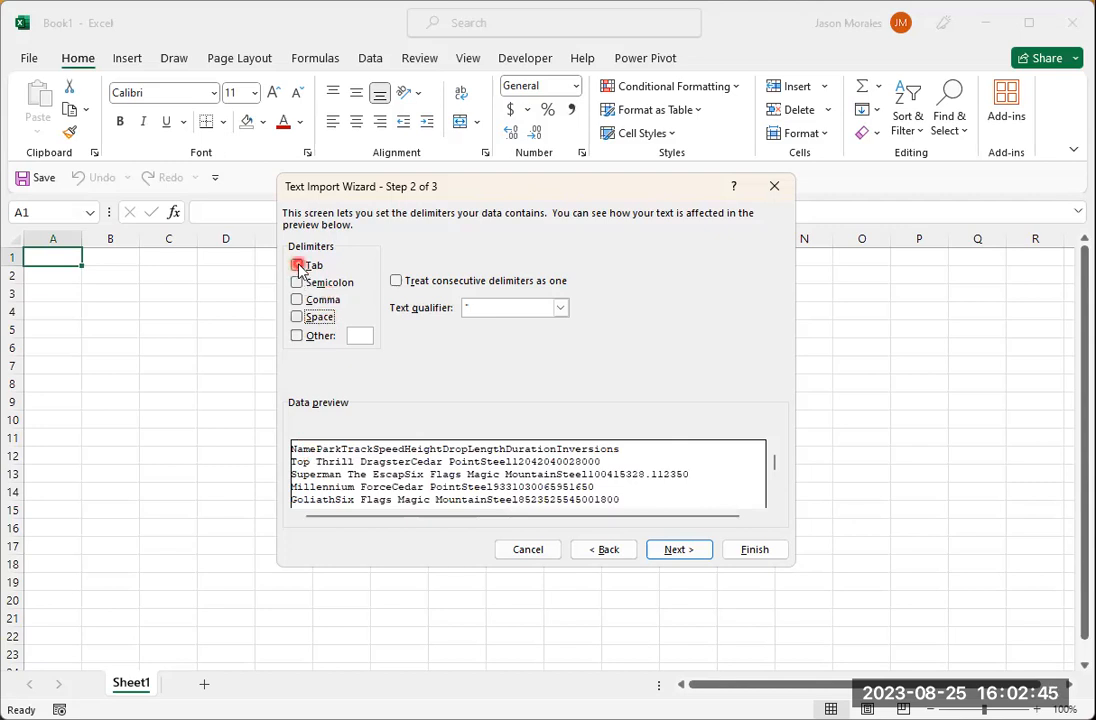
pyautogui.click(298, 266)
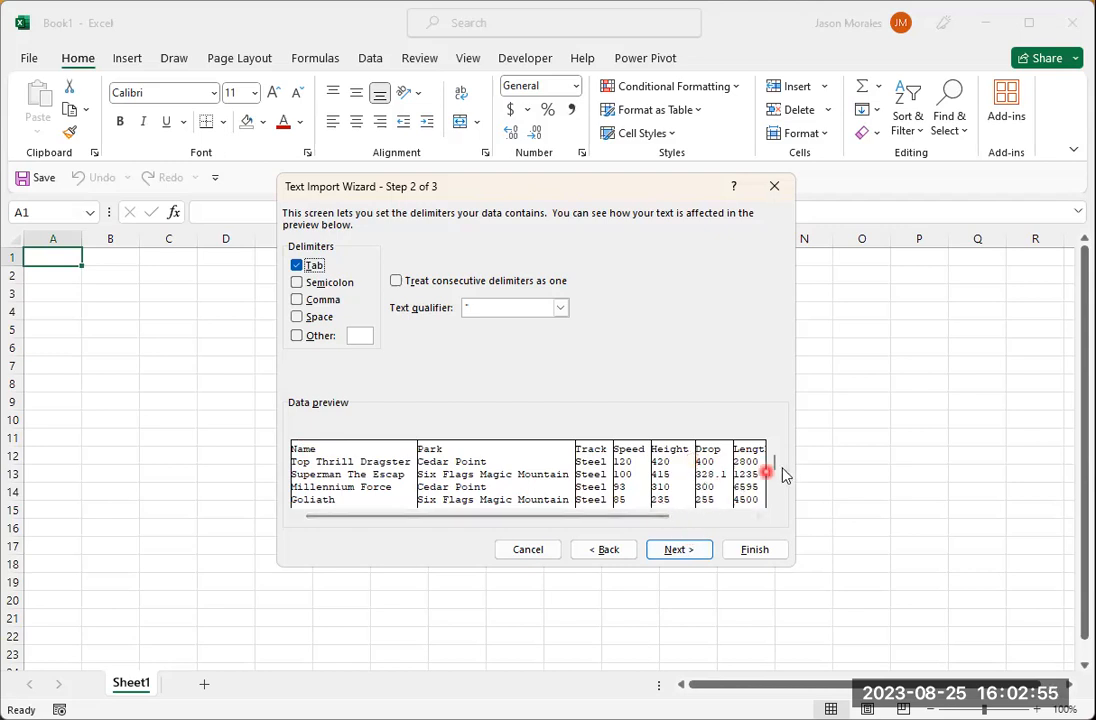
# - Check the rows of the tab-delimited preview and finish the import with the General column data format
pyautogui.scroll(-5, 777, 484)
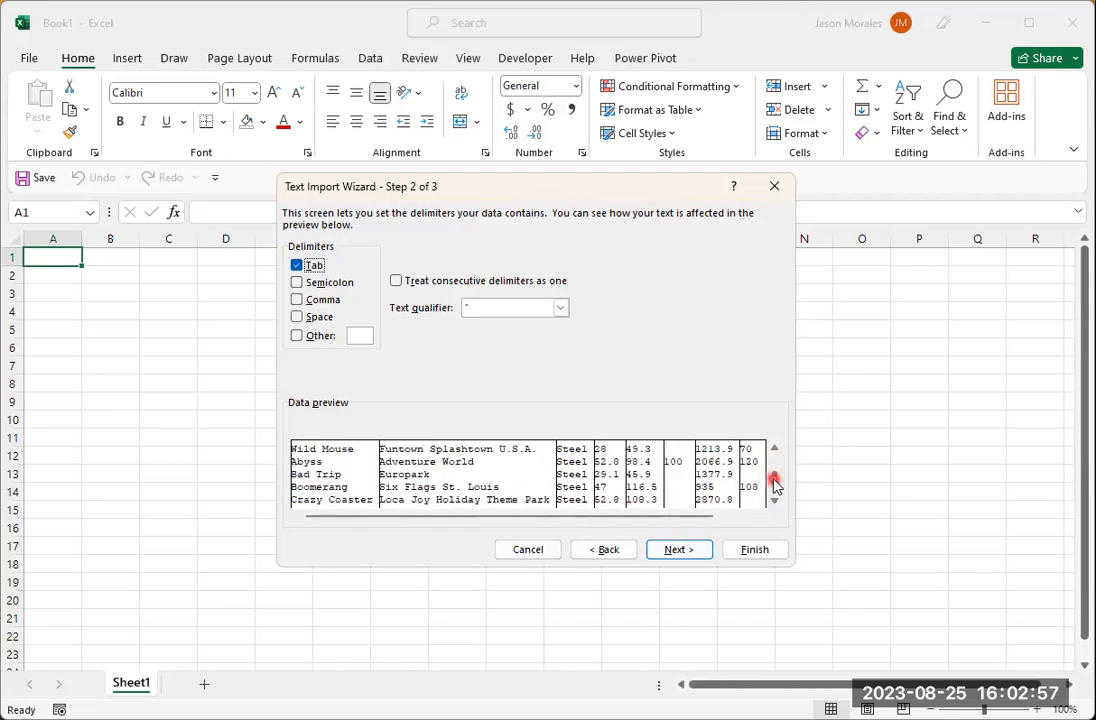
pyautogui.scroll(5, 773, 448)
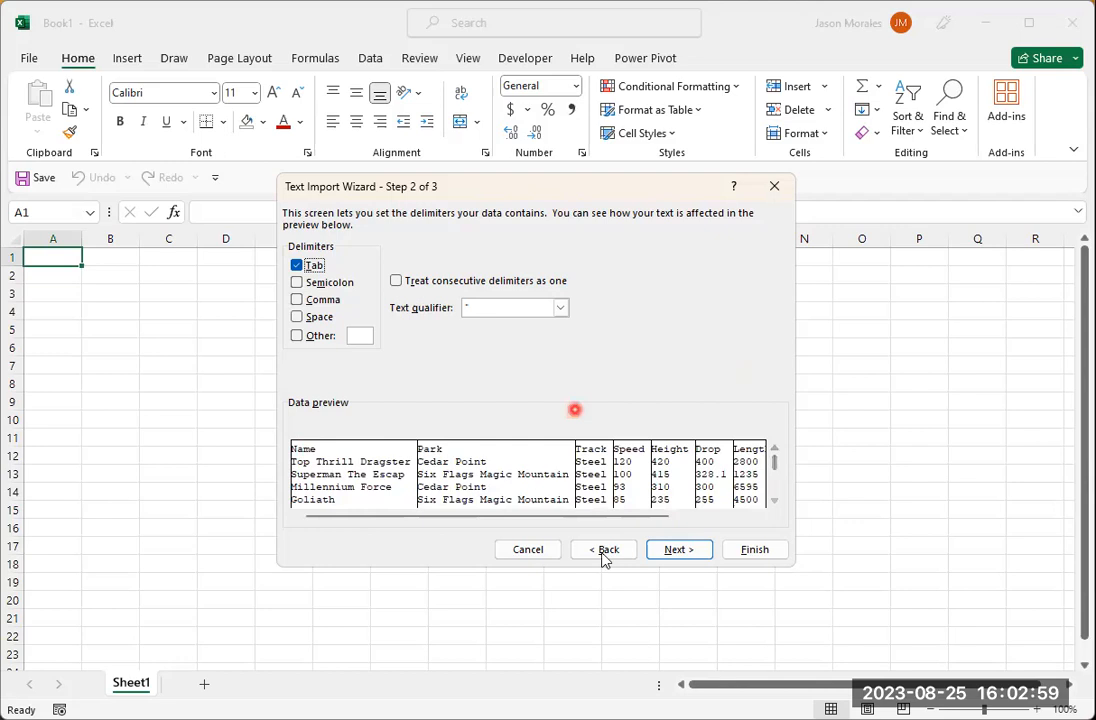
pyautogui.click(680, 550)
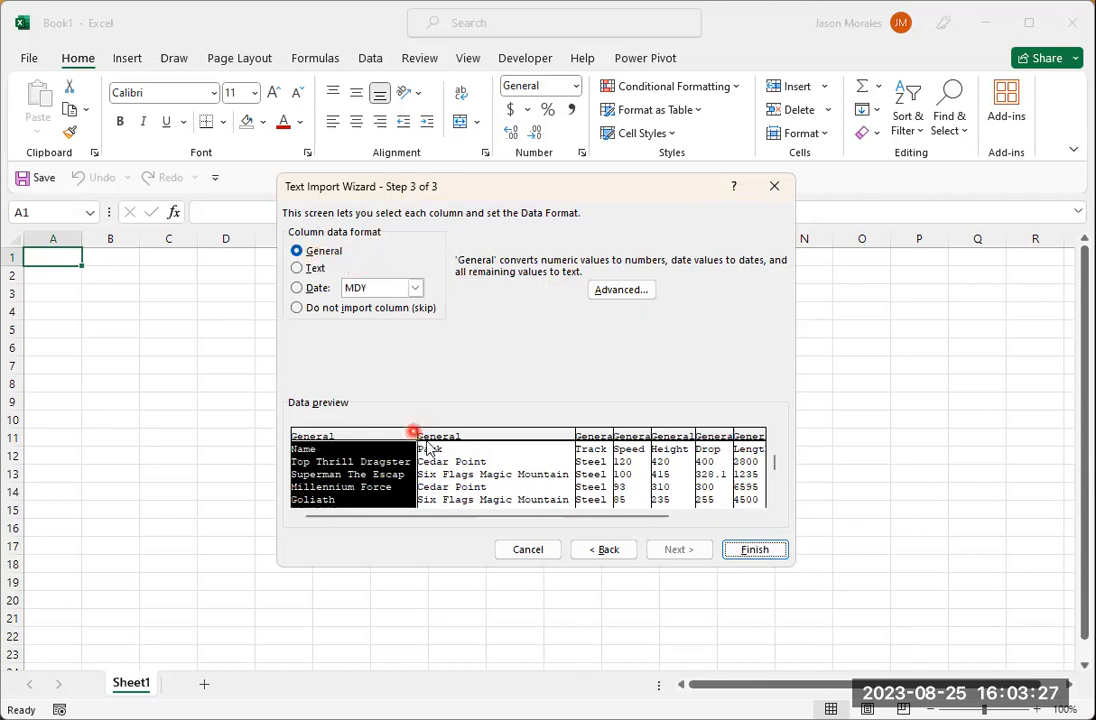
pyautogui.click(754, 550)
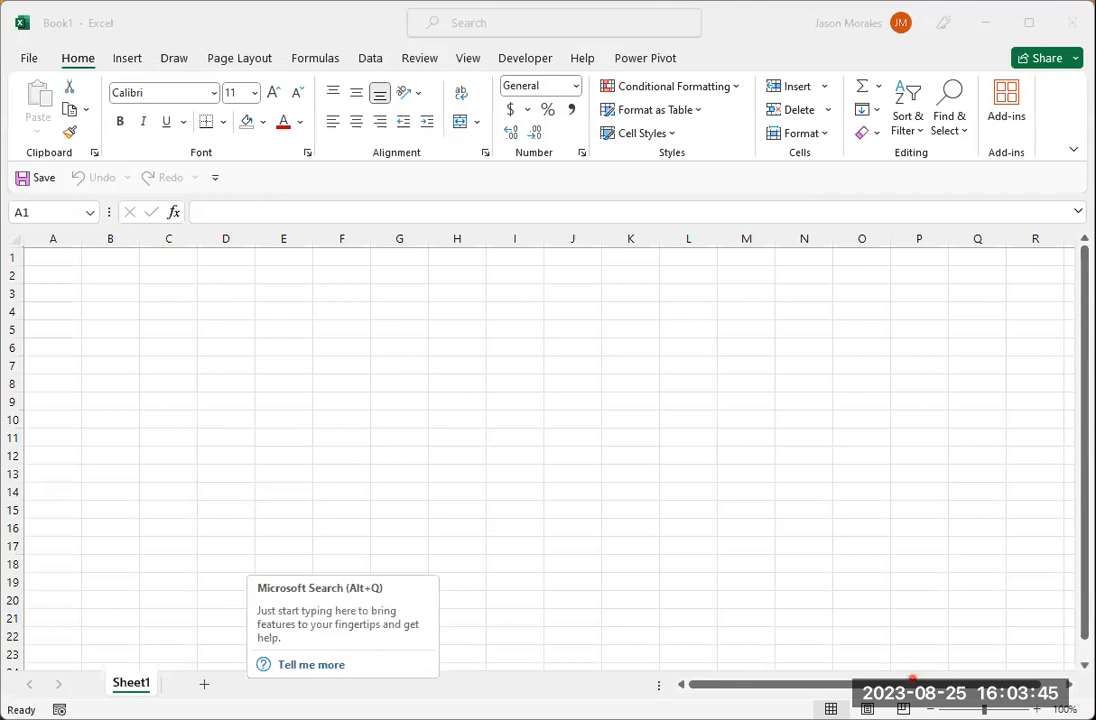
# - Complete the text import and save the imported data to coasters-2015.txt in its current format
pyautogui.click(912, 679)
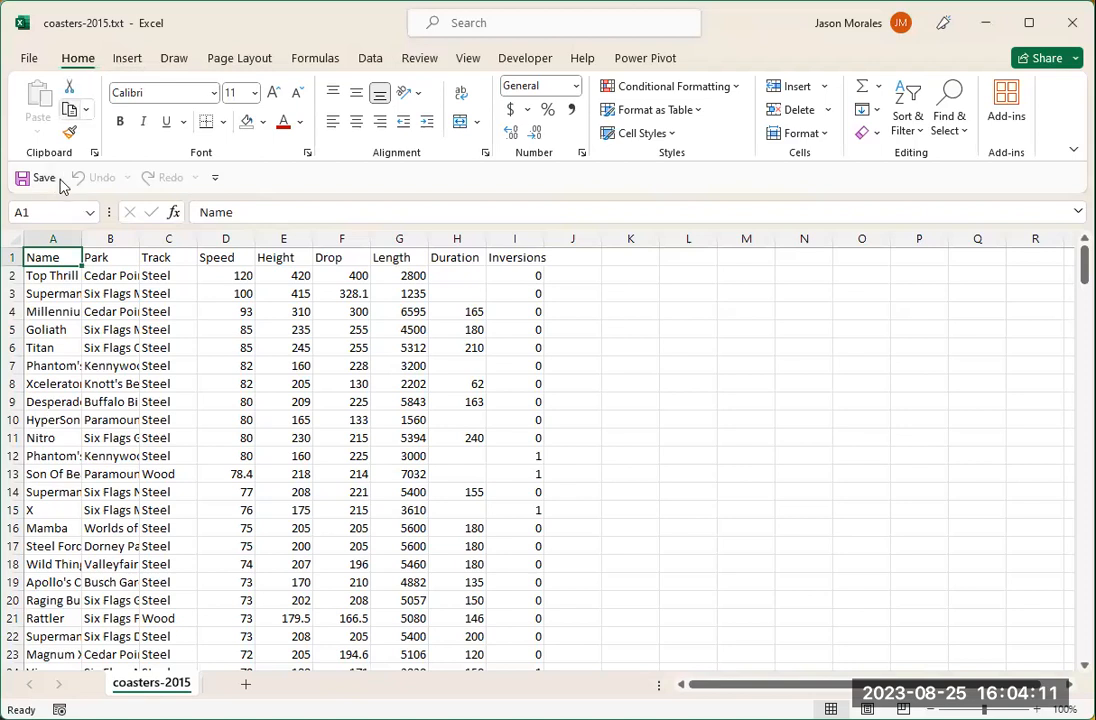
pyautogui.click(31, 60)
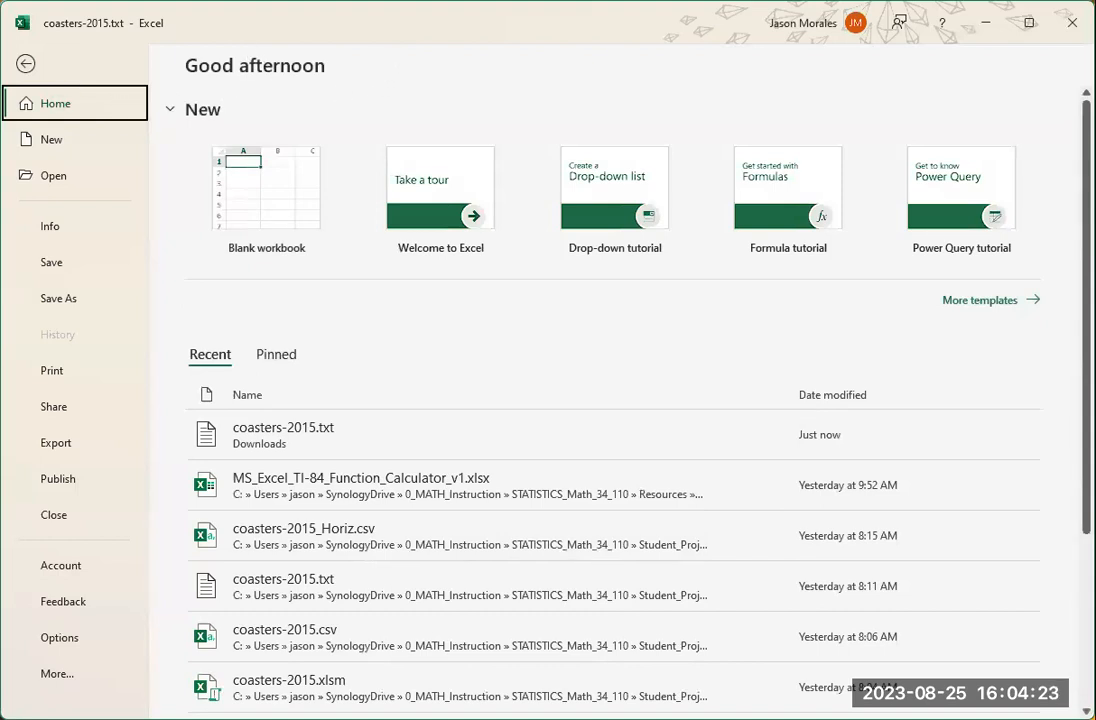
pyautogui.click(20, 66)
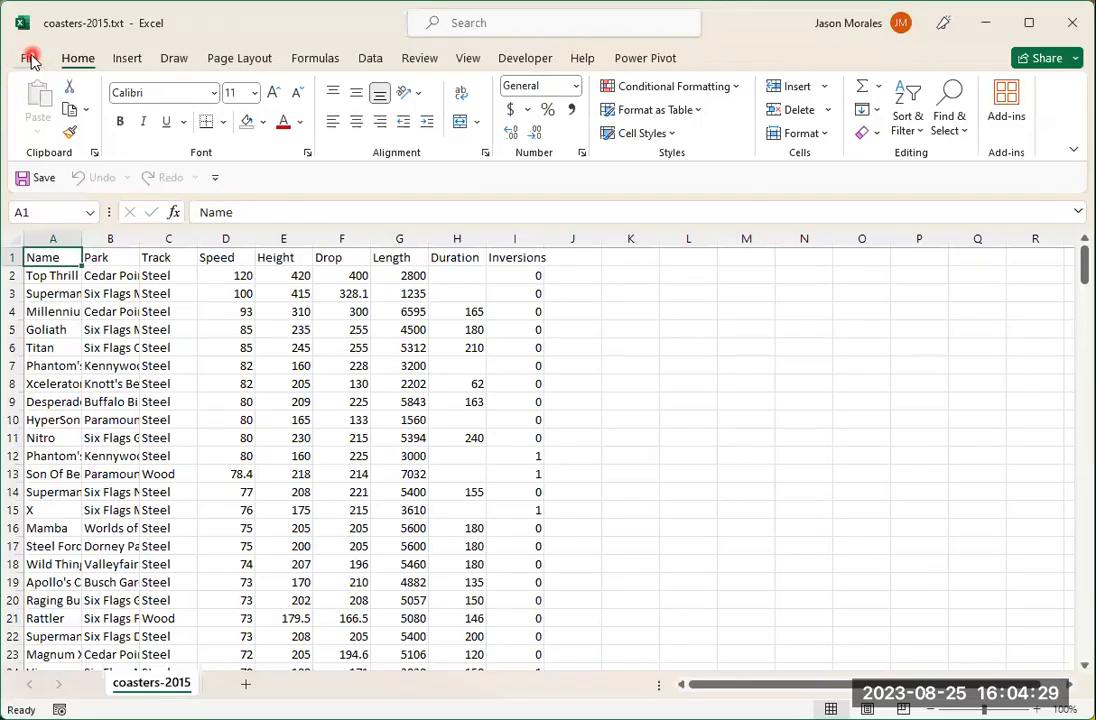
pyautogui.click(30, 60)
pyautogui.click(52, 262)
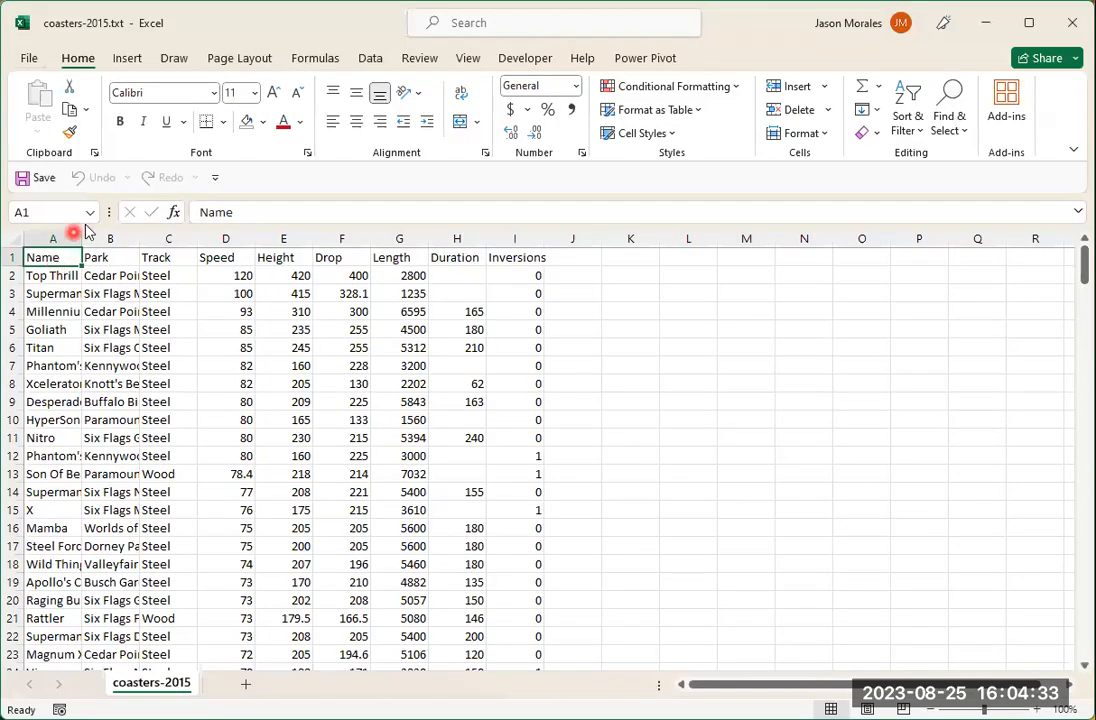
# - Start saving a copy in the Downloads folder with Excel Workbook (*.xlsx) as the file type
pyautogui.click(28, 62)
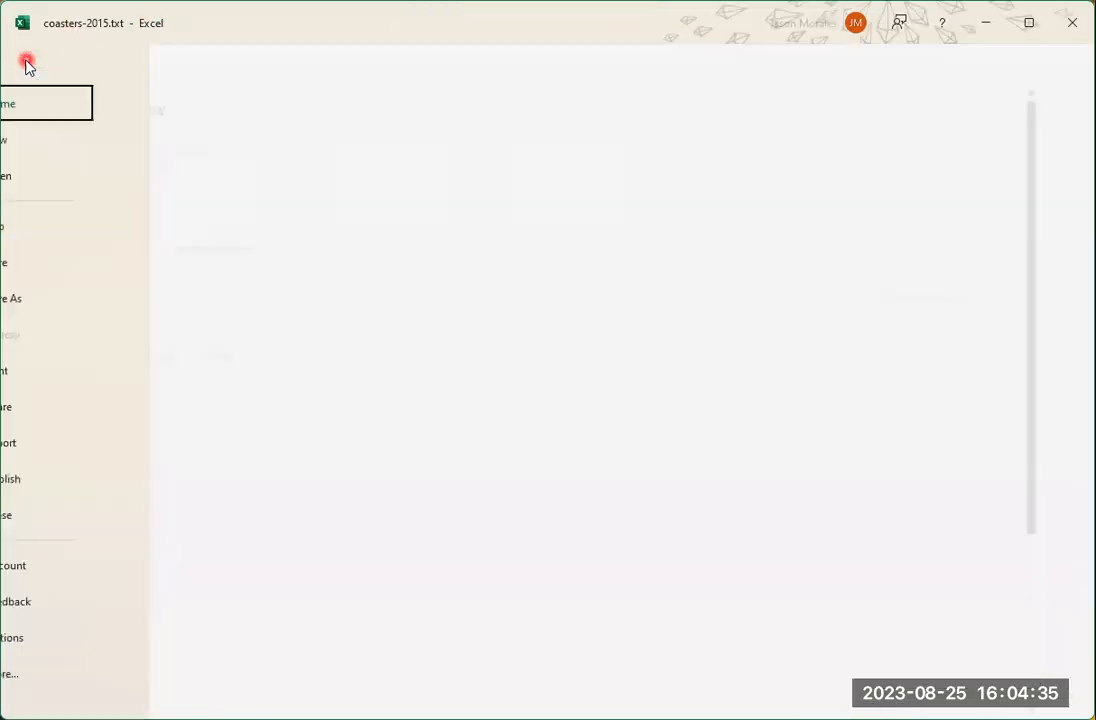
pyautogui.click(60, 298)
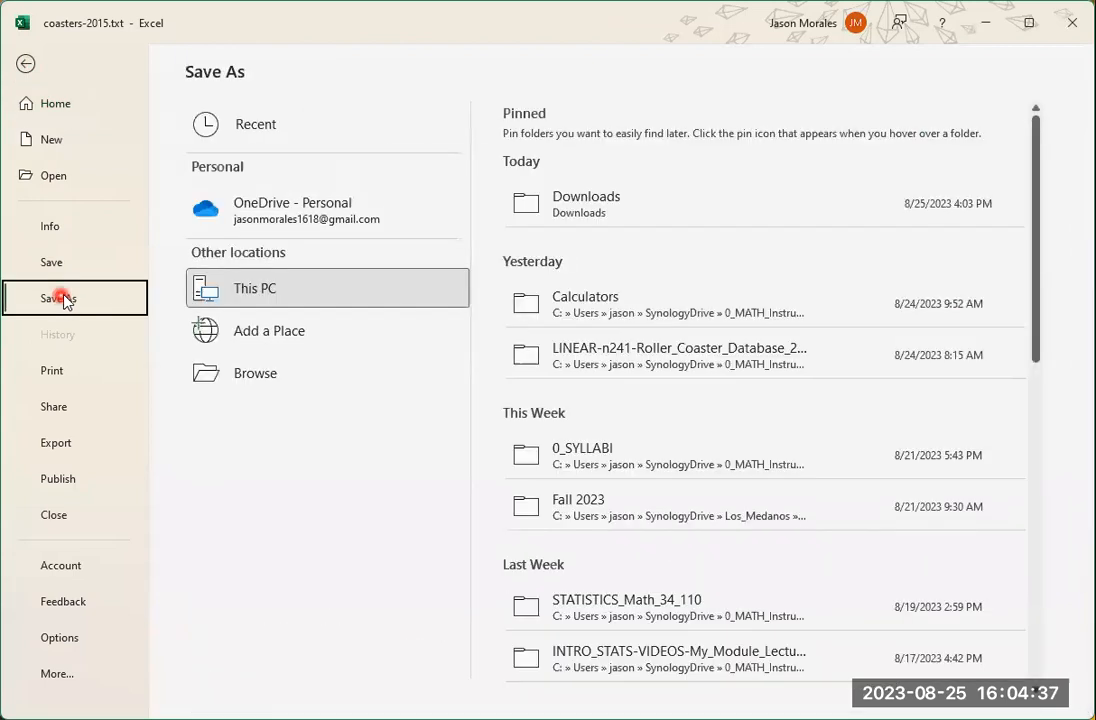
pyautogui.click(250, 383)
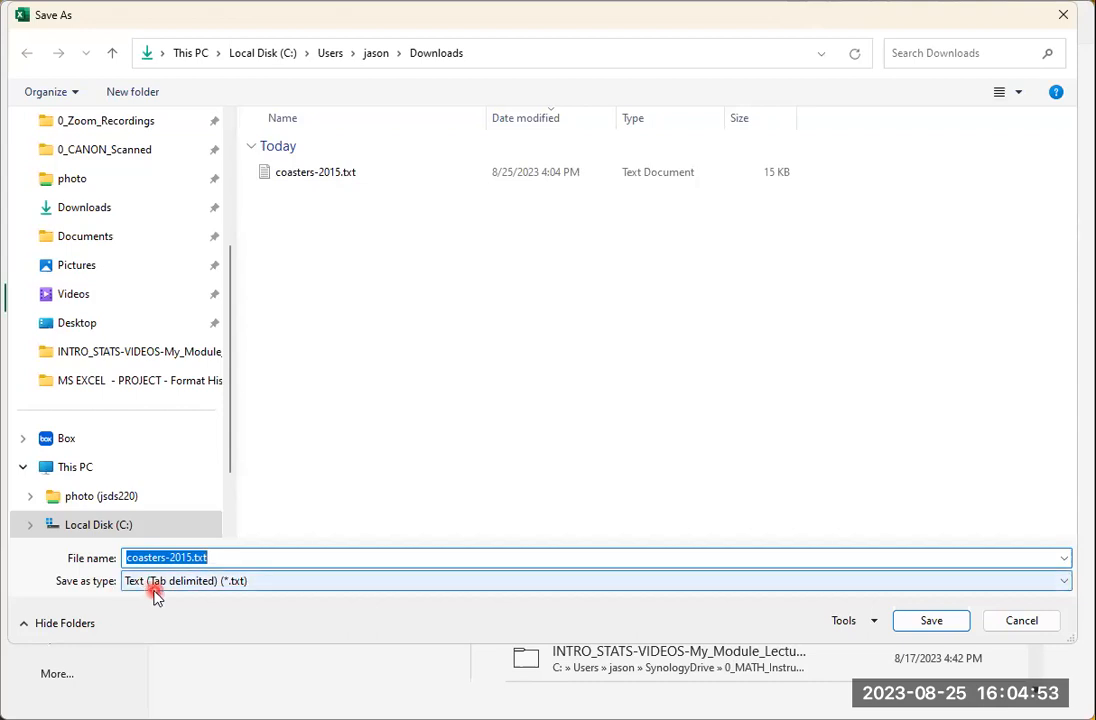
pyautogui.click(295, 584)
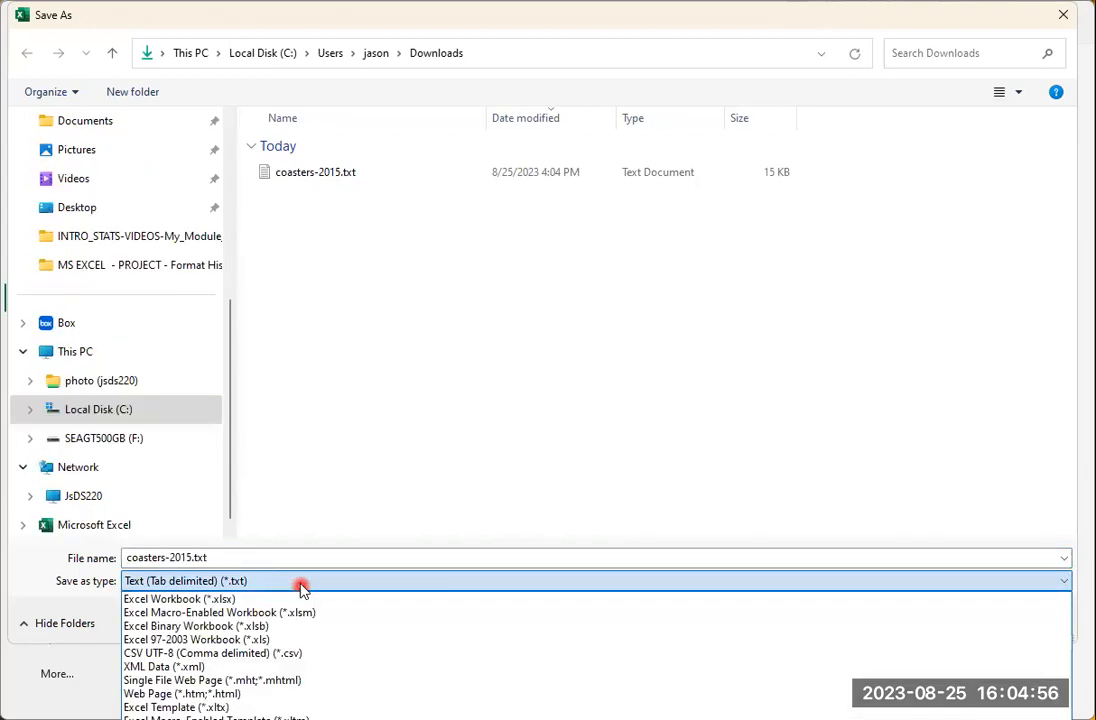
pyautogui.click(243, 600)
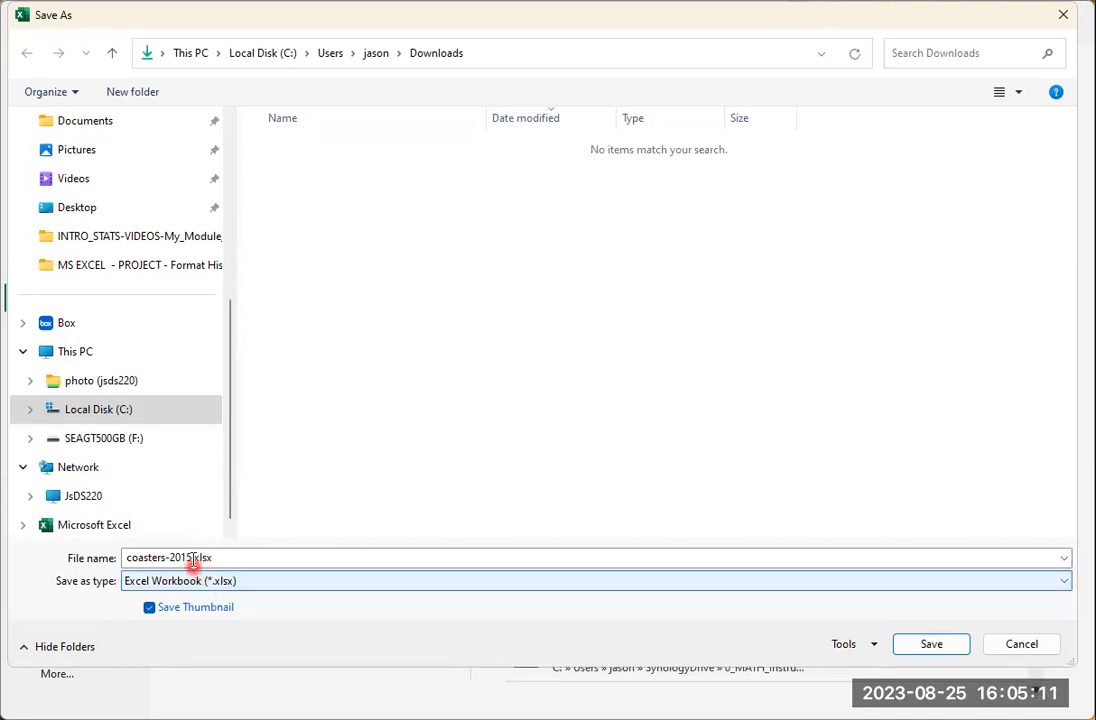
# - Prefix the file name coasters-2015.xlsx with F23_M110_, the author's full name and _PROJ_, and save the workbook
pyautogui.click(194, 559)
pyautogui.click(192, 557)
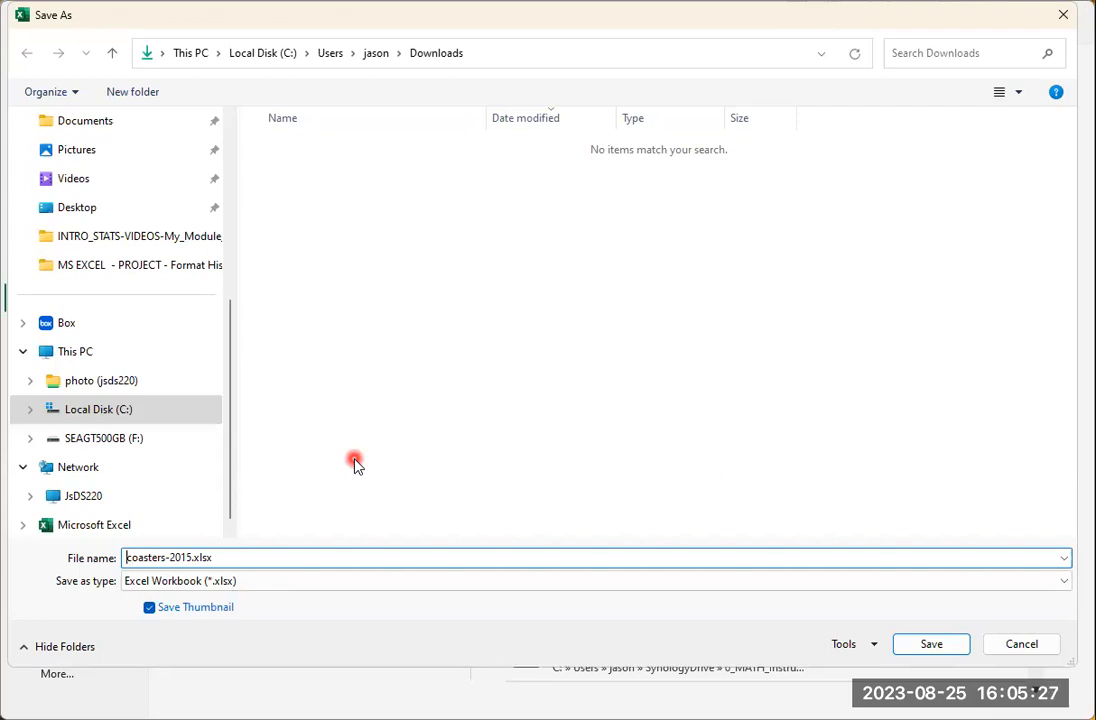
pyautogui.write('F23')
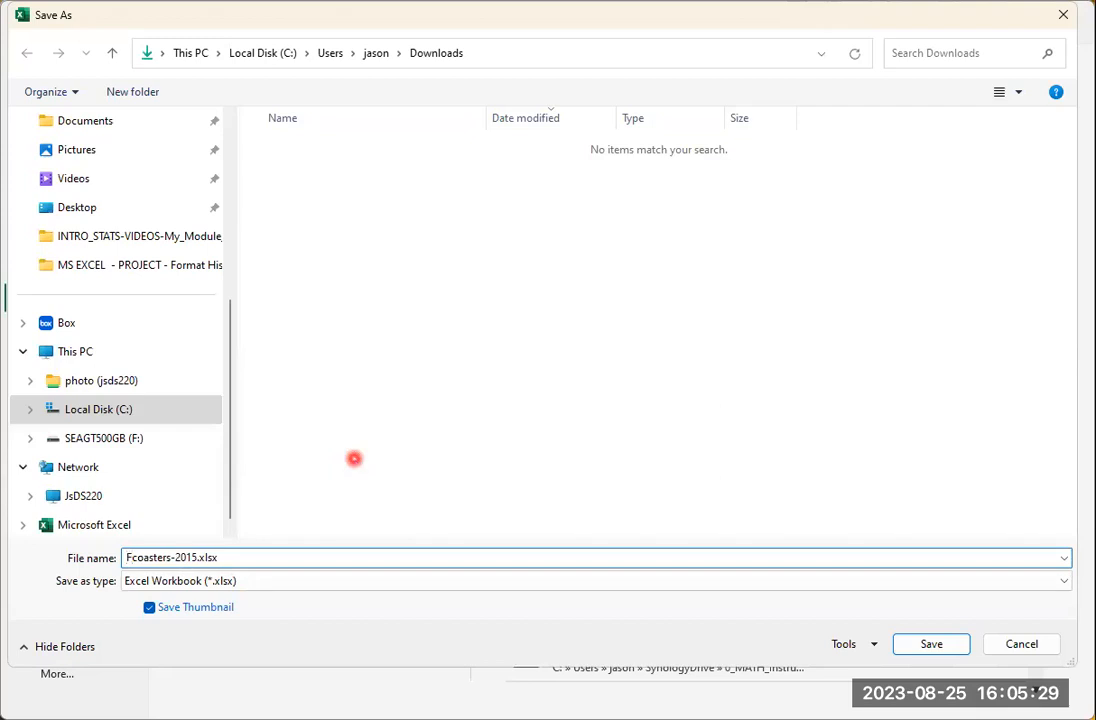
pyautogui.write('_')
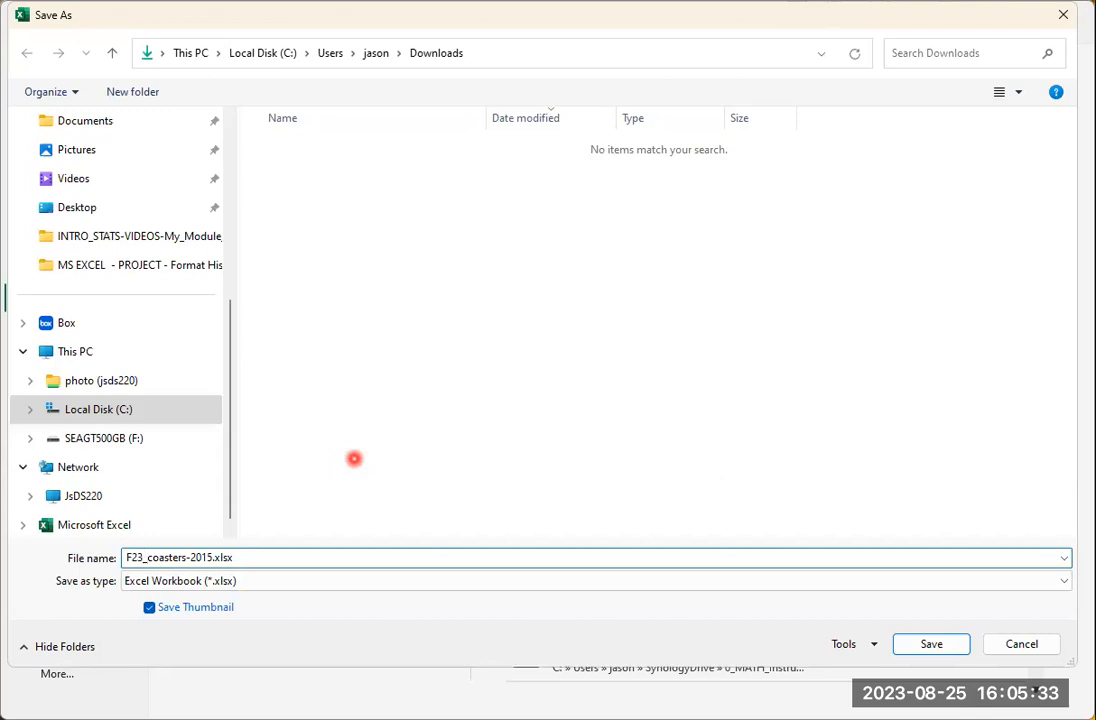
pyautogui.write('M')
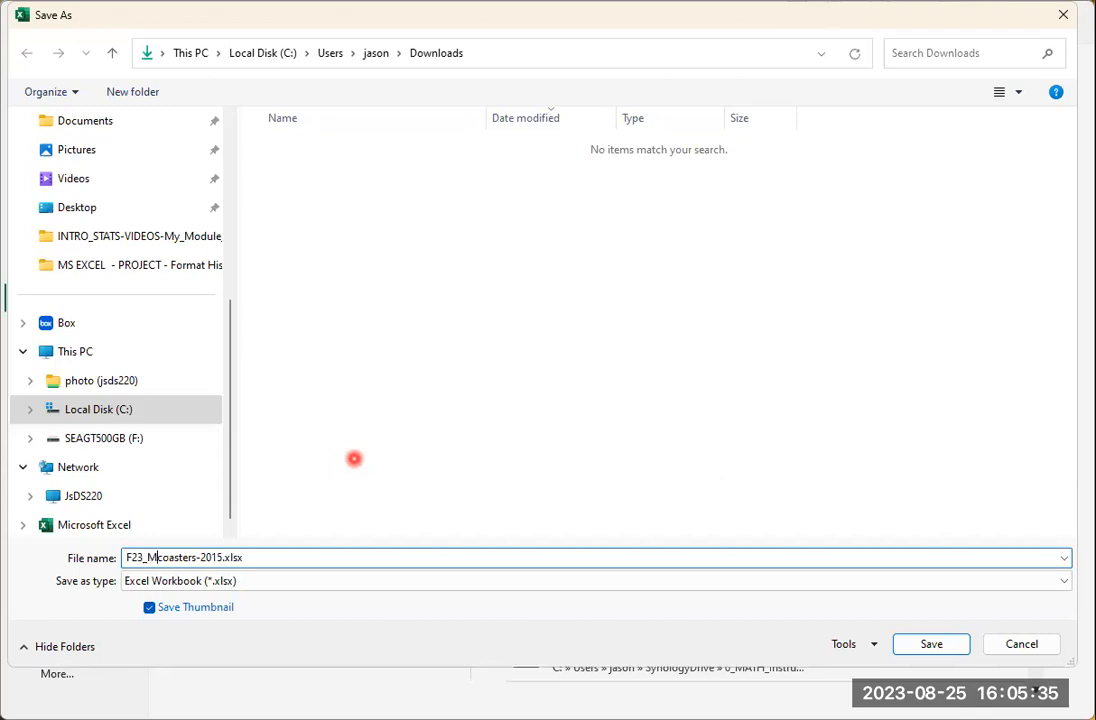
pyautogui.write('110')
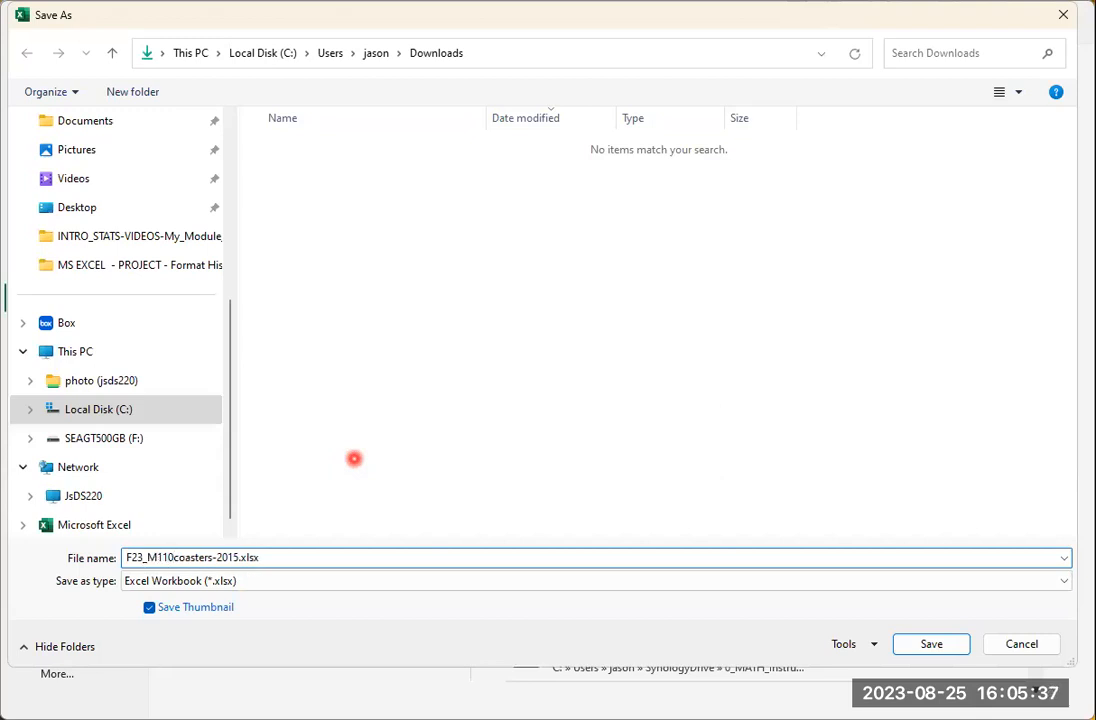
pyautogui.write('_')
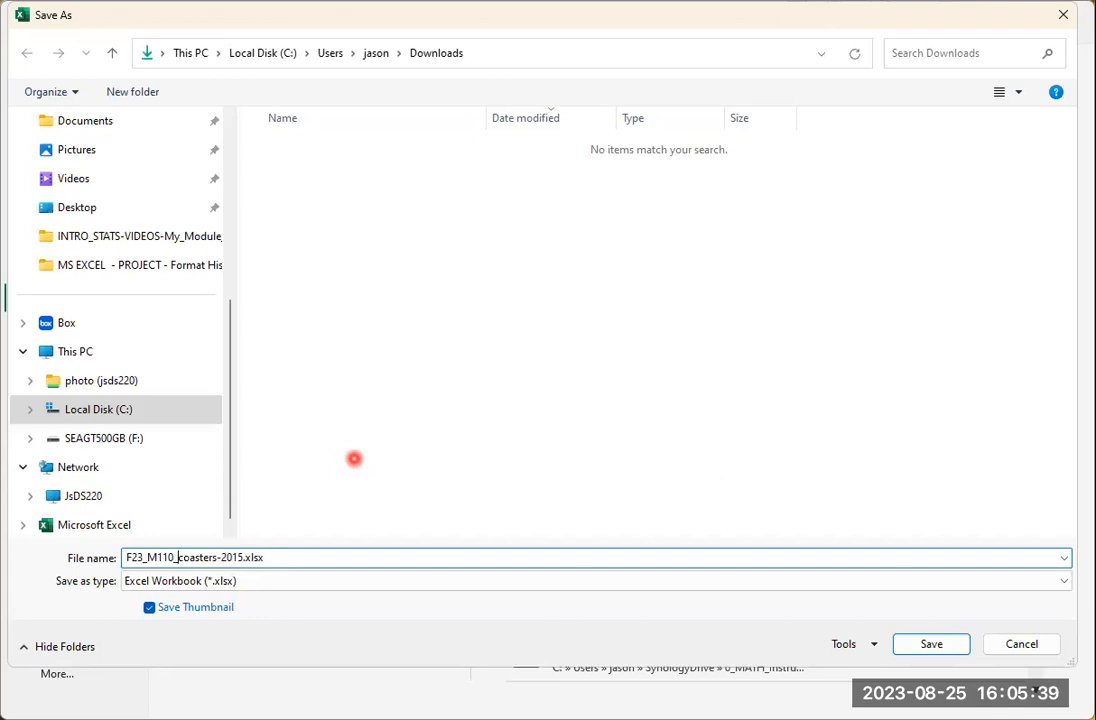
pyautogui.write('l')
pyautogui.write('asonMorales')
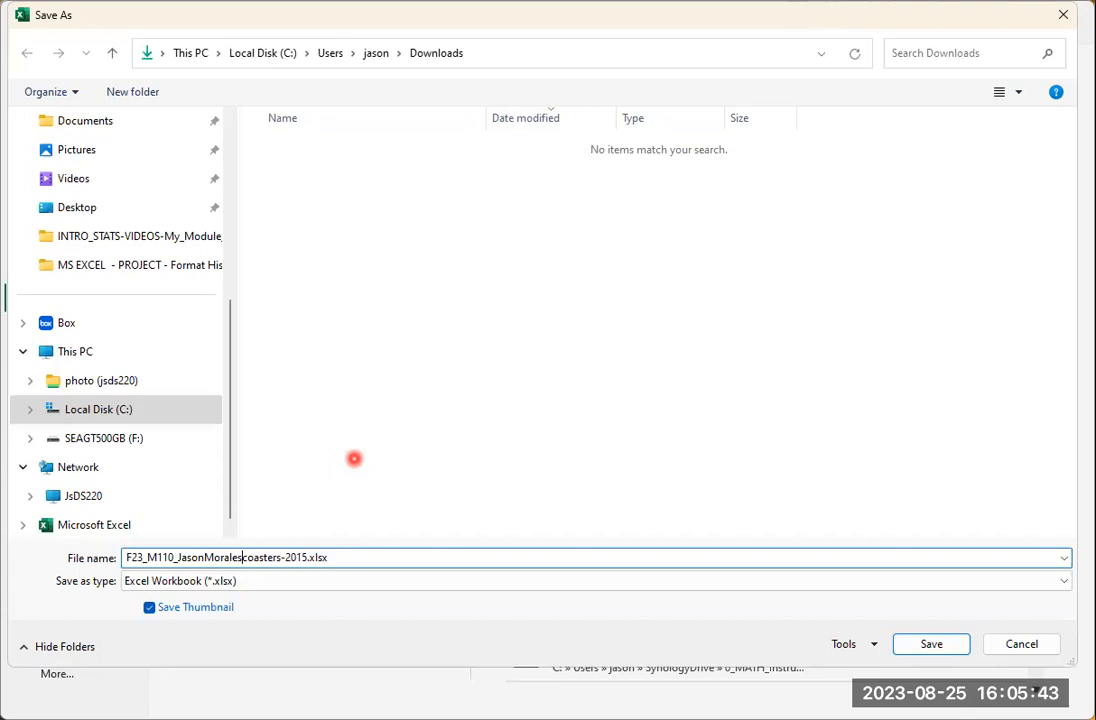
pyautogui.write('_')
pyautogui.write('PROJ')
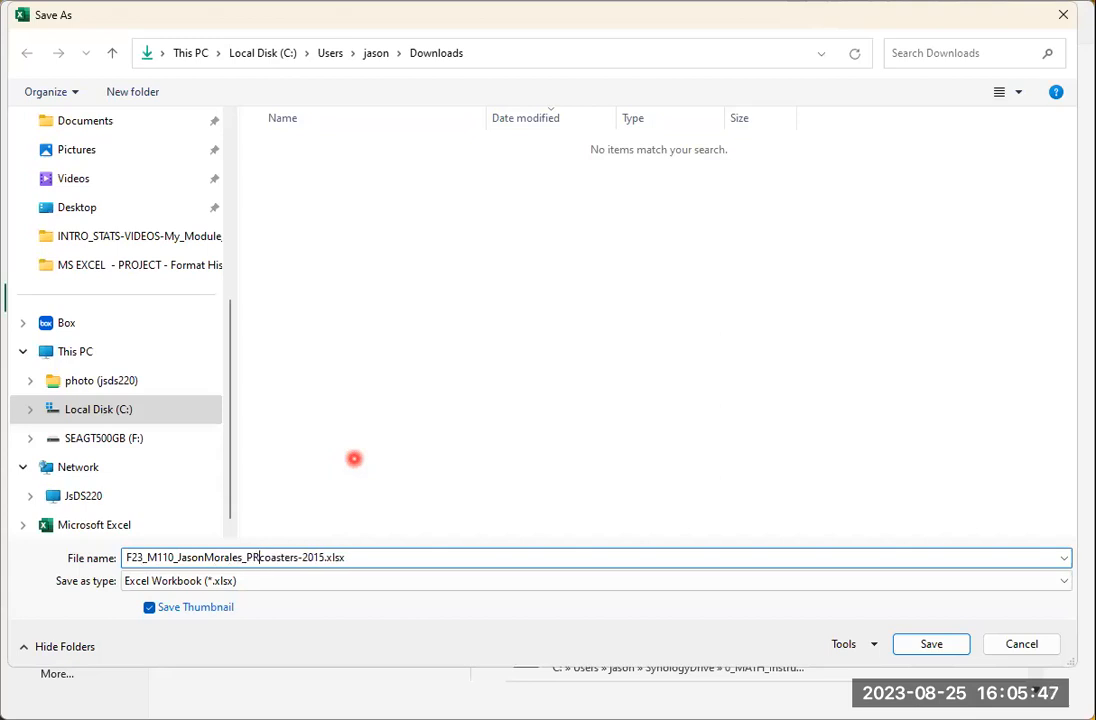
pyautogui.write('_')
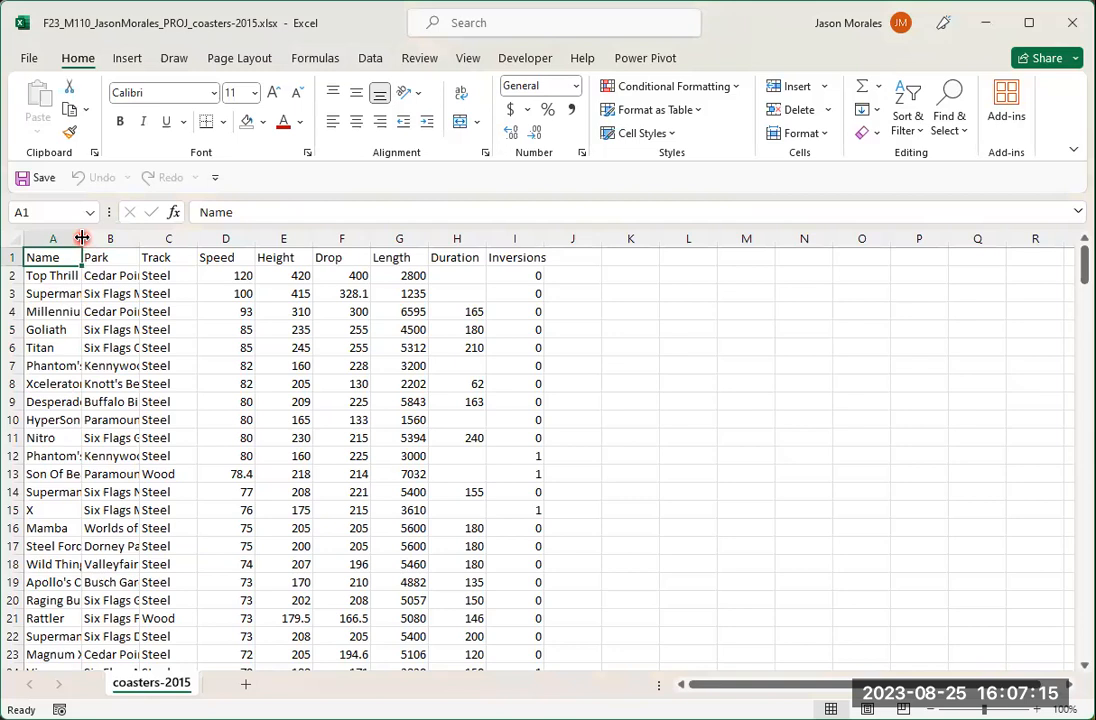
# - Auto-fit the Name column to its longest entry and check the coaster names down the list
pyautogui.doubleClick(82, 237)
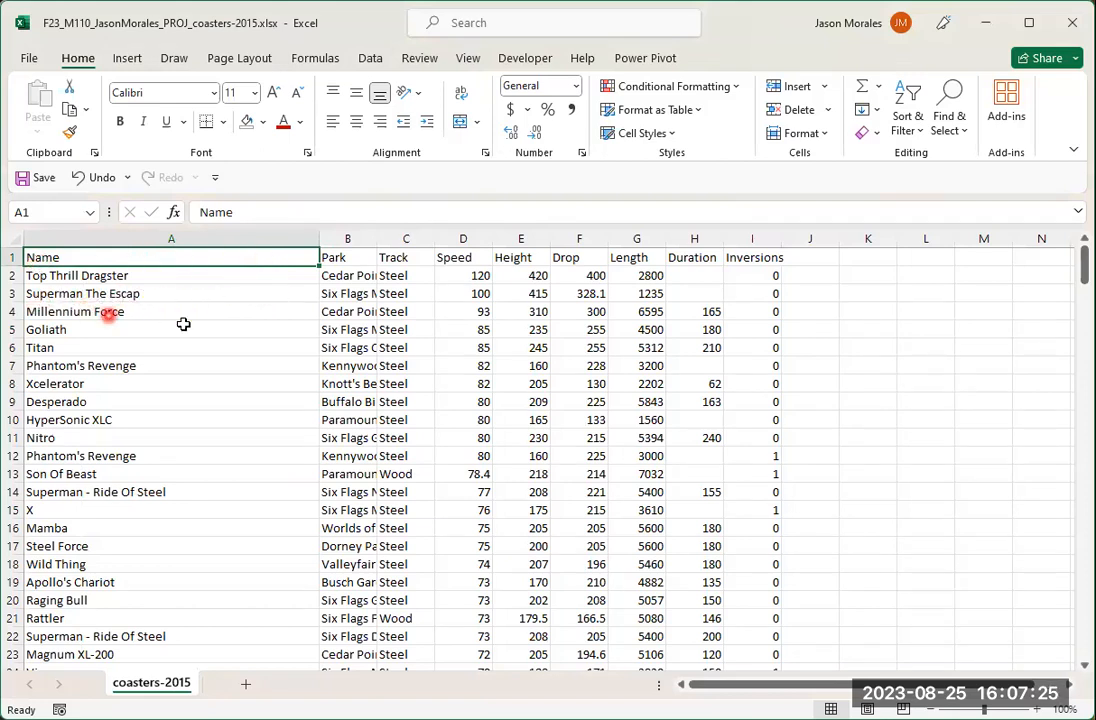
pyautogui.scroll(-8, 201, 329)
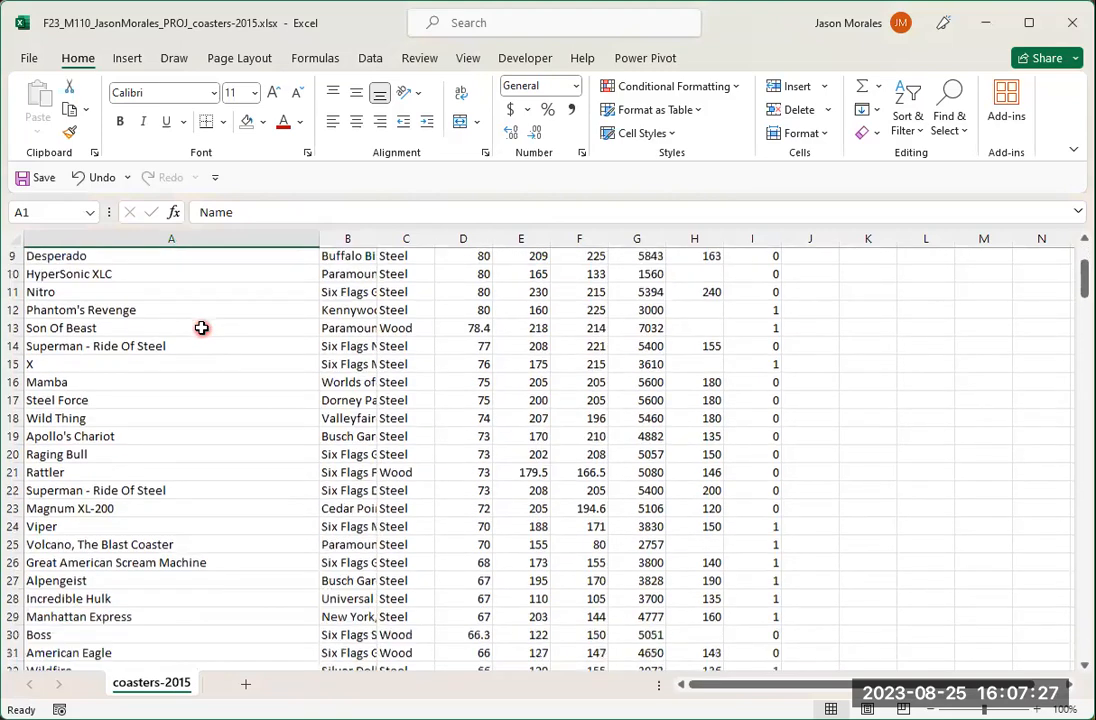
pyautogui.scroll(-12, 201, 328)
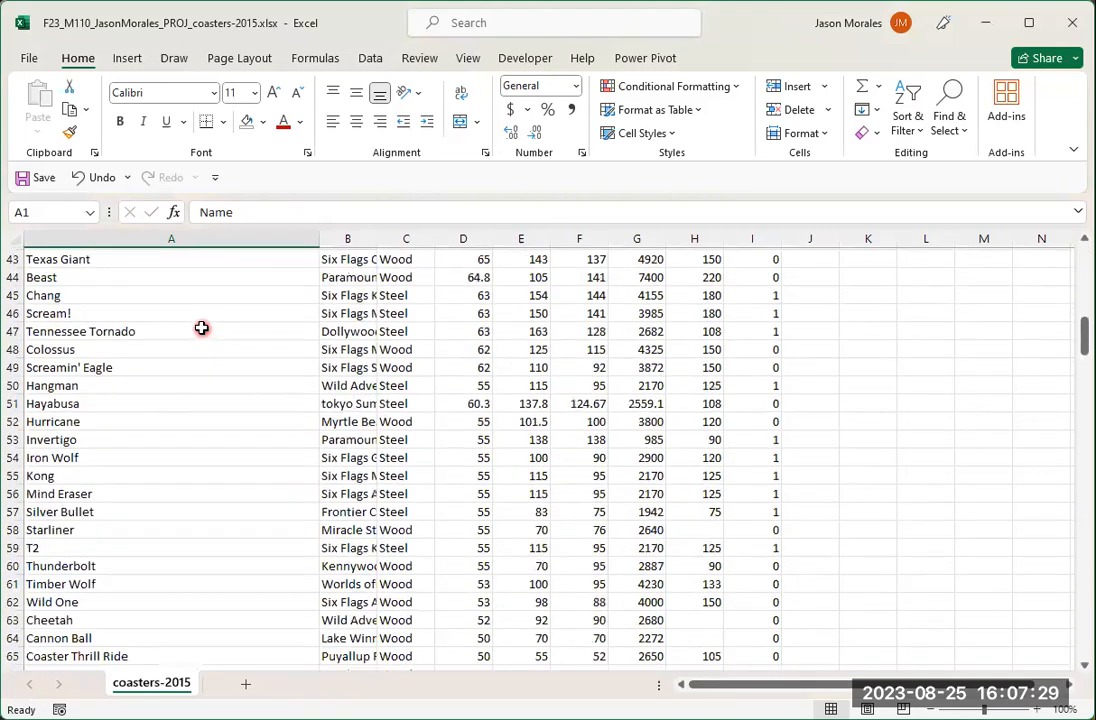
pyautogui.scroll(-10, 201, 328)
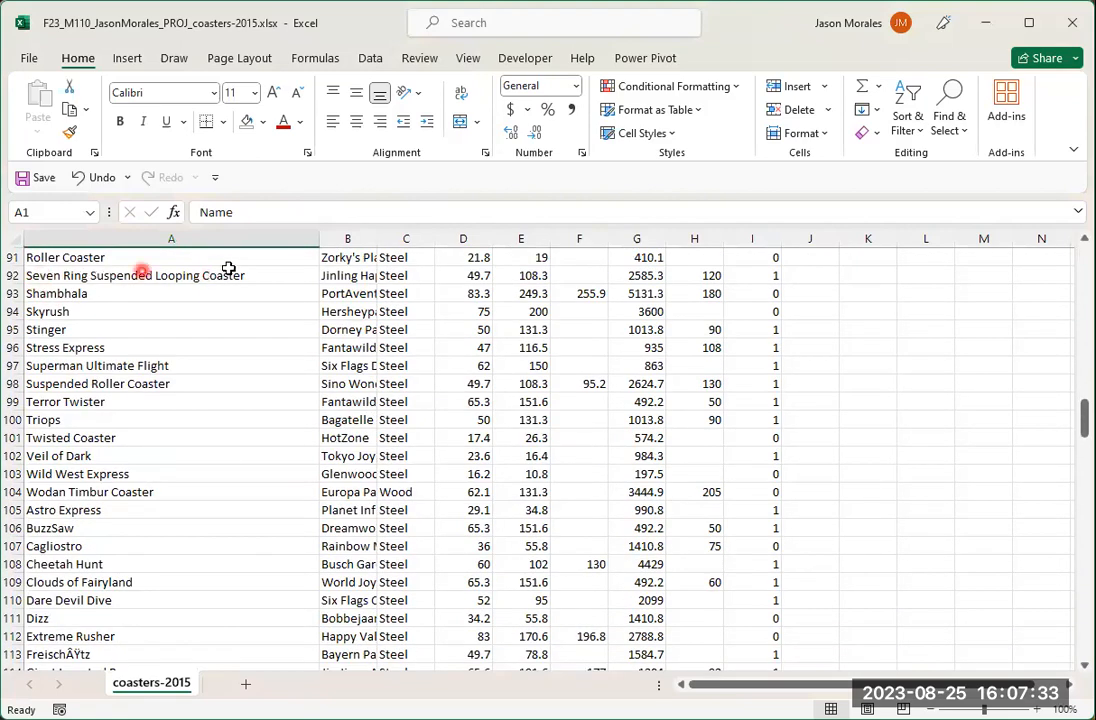
pyautogui.scroll(-6, 126, 290)
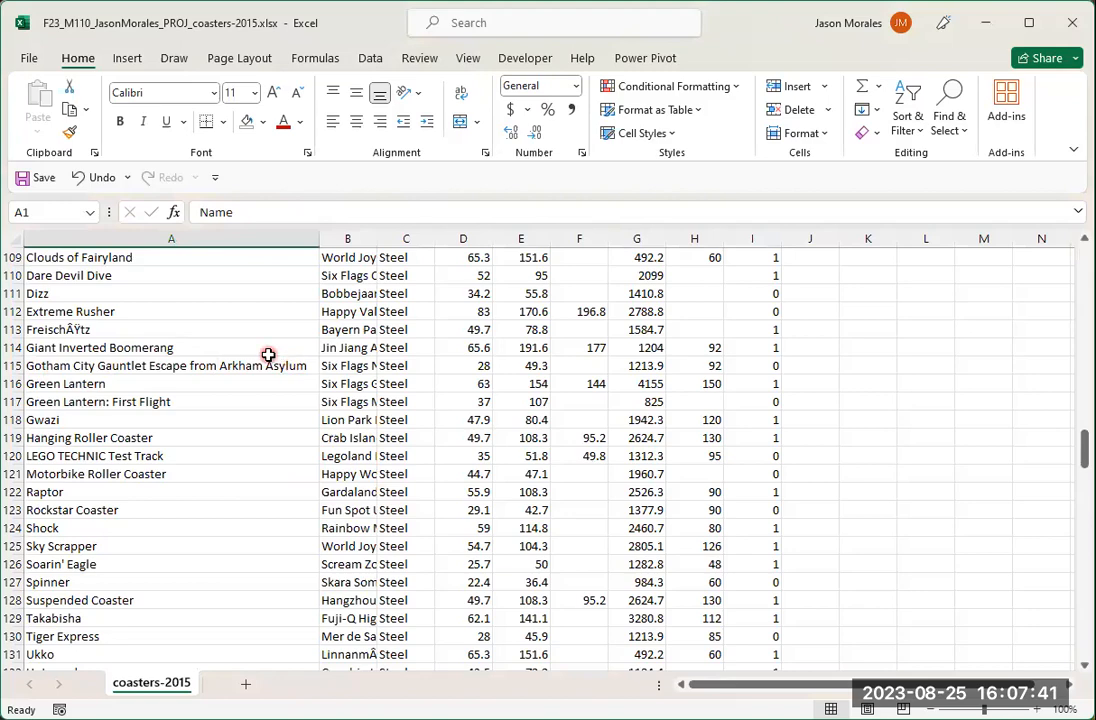
pyautogui.scroll(10, 269, 357)
pyautogui.scroll(20, 273, 357)
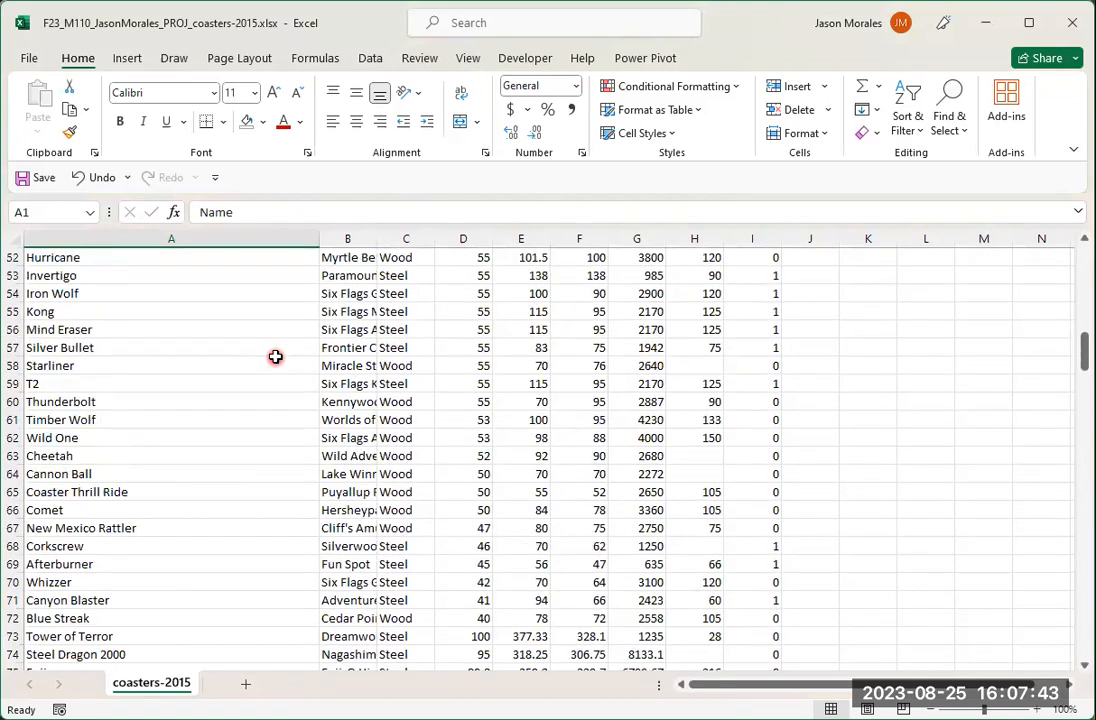
pyautogui.scroll(2, 277, 353)
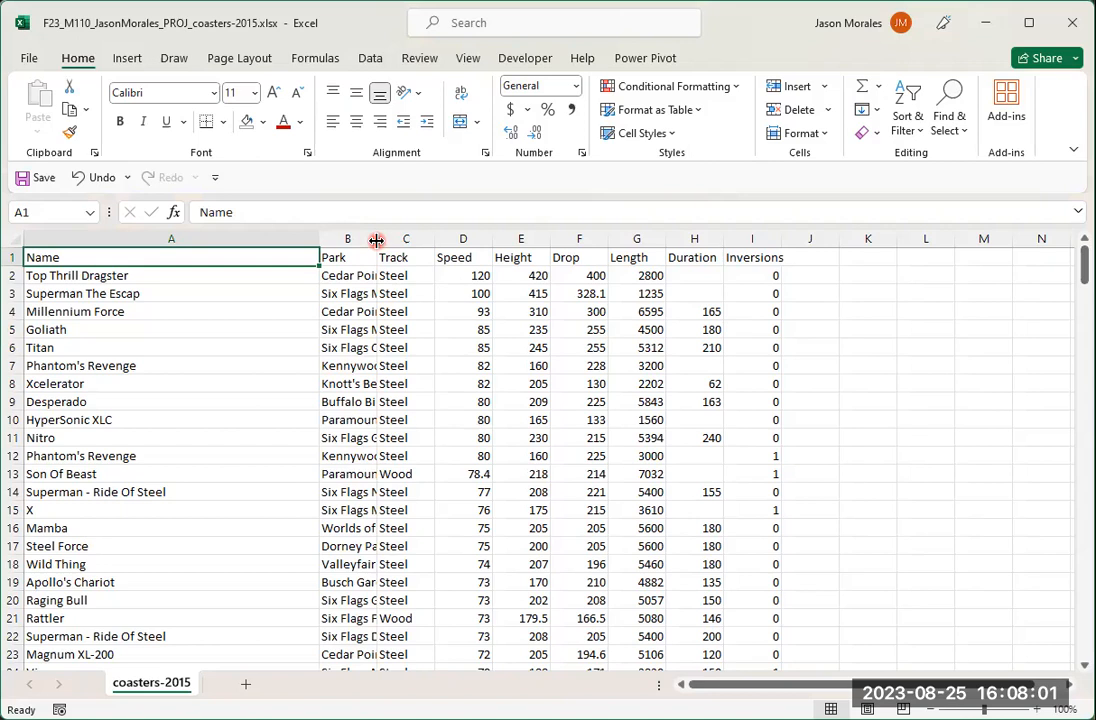
# - Auto-fit the widths of the remaining columns from Park through Inversions to their contents
pyautogui.doubleClick(377, 238)
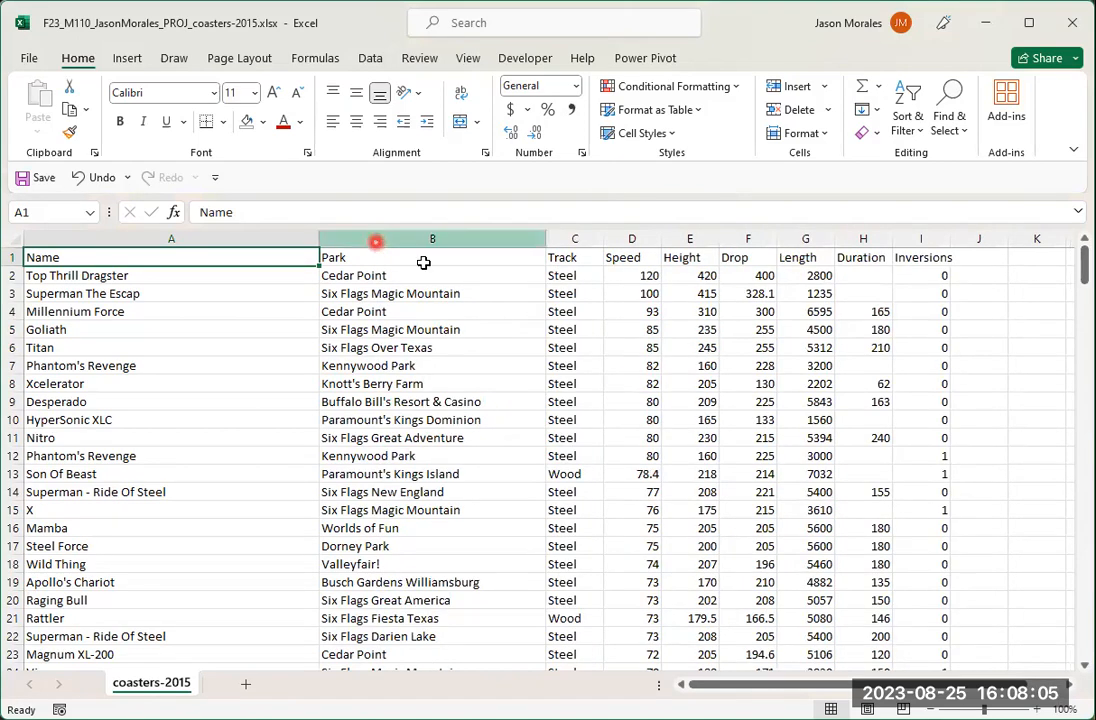
pyautogui.doubleClick(604, 238)
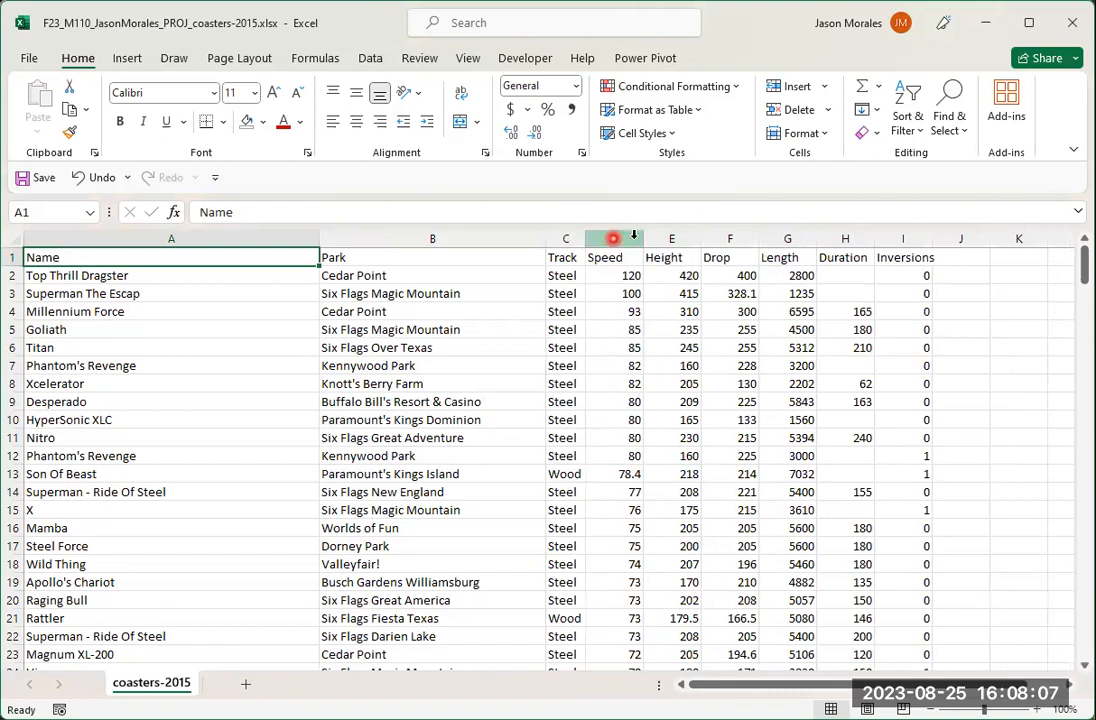
pyautogui.doubleClick(642, 238)
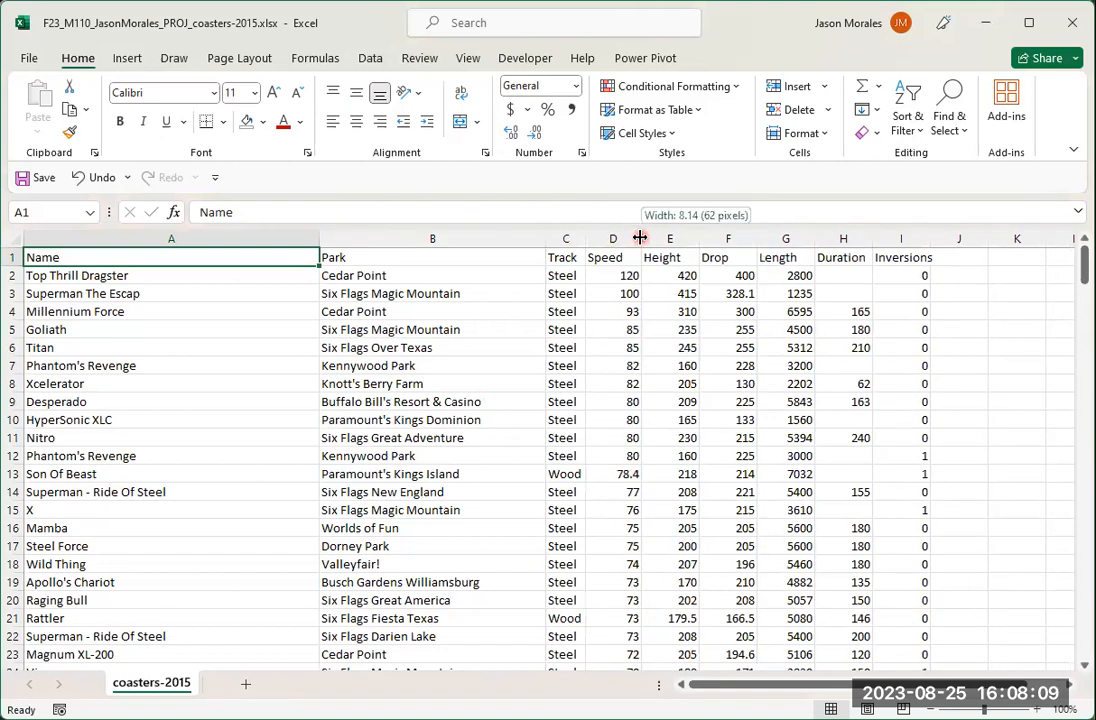
pyautogui.doubleClick(701, 238)
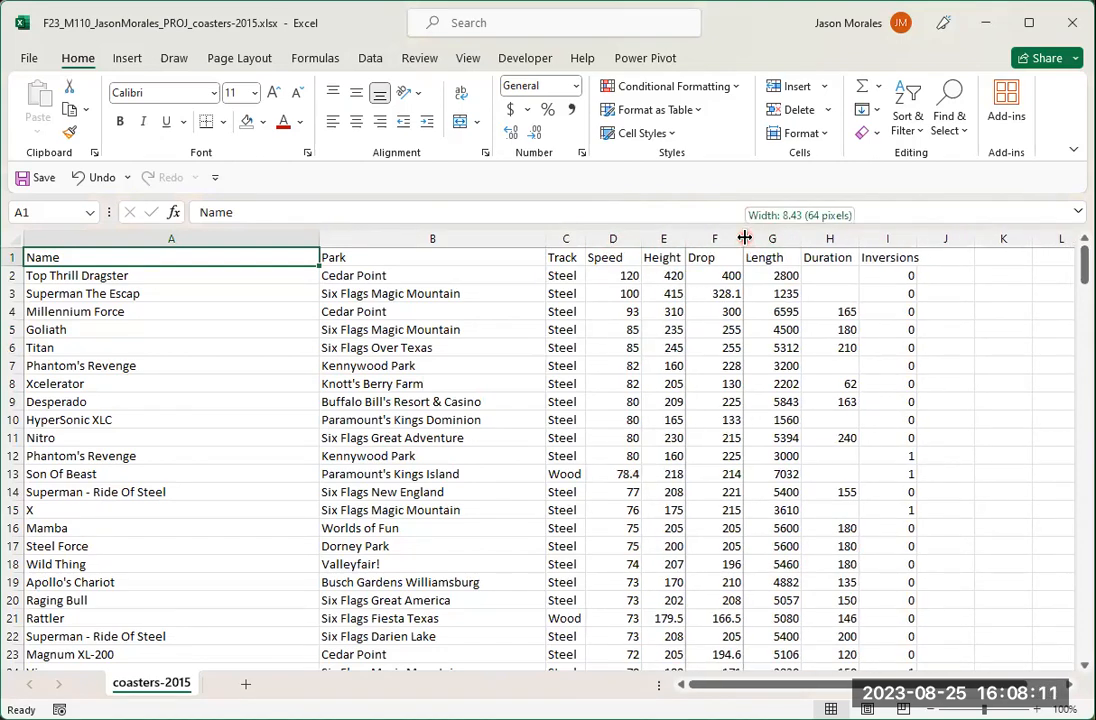
pyautogui.doubleClick(744, 238)
pyautogui.doubleClick(783, 238)
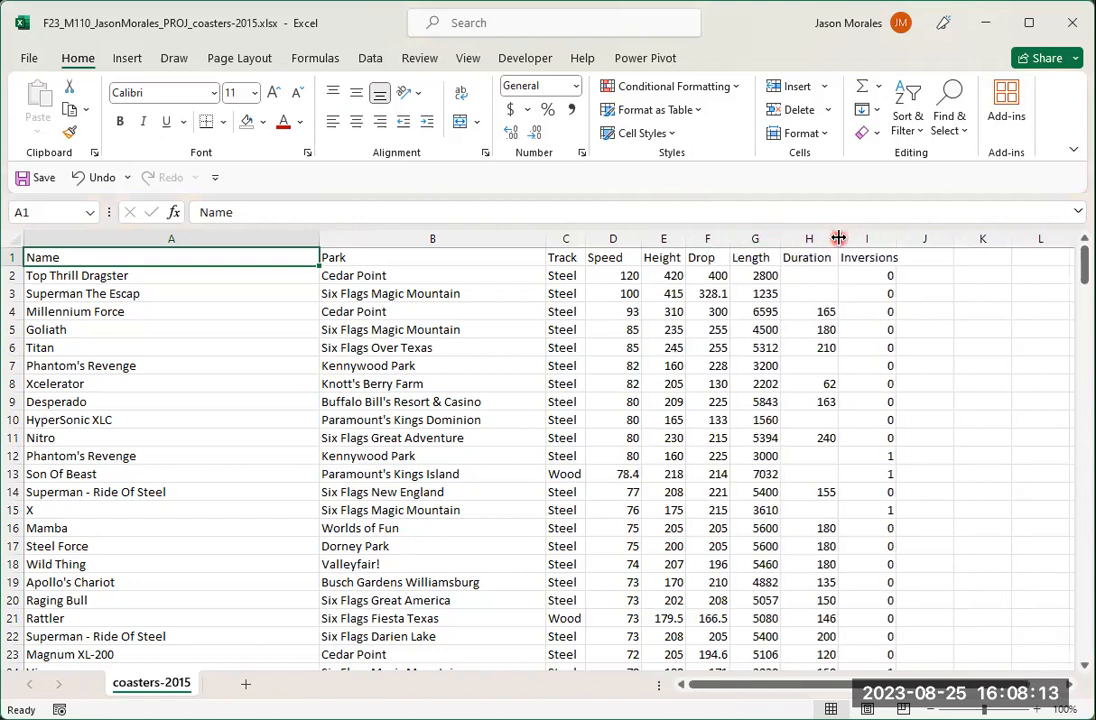
pyautogui.doubleClick(898, 239)
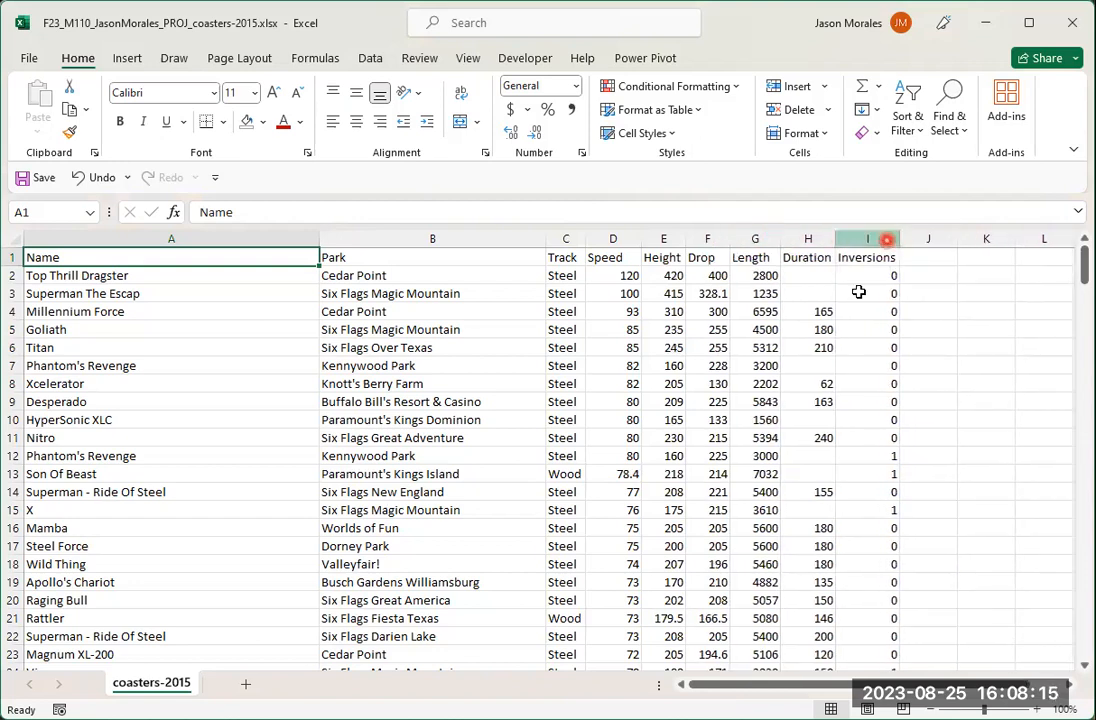